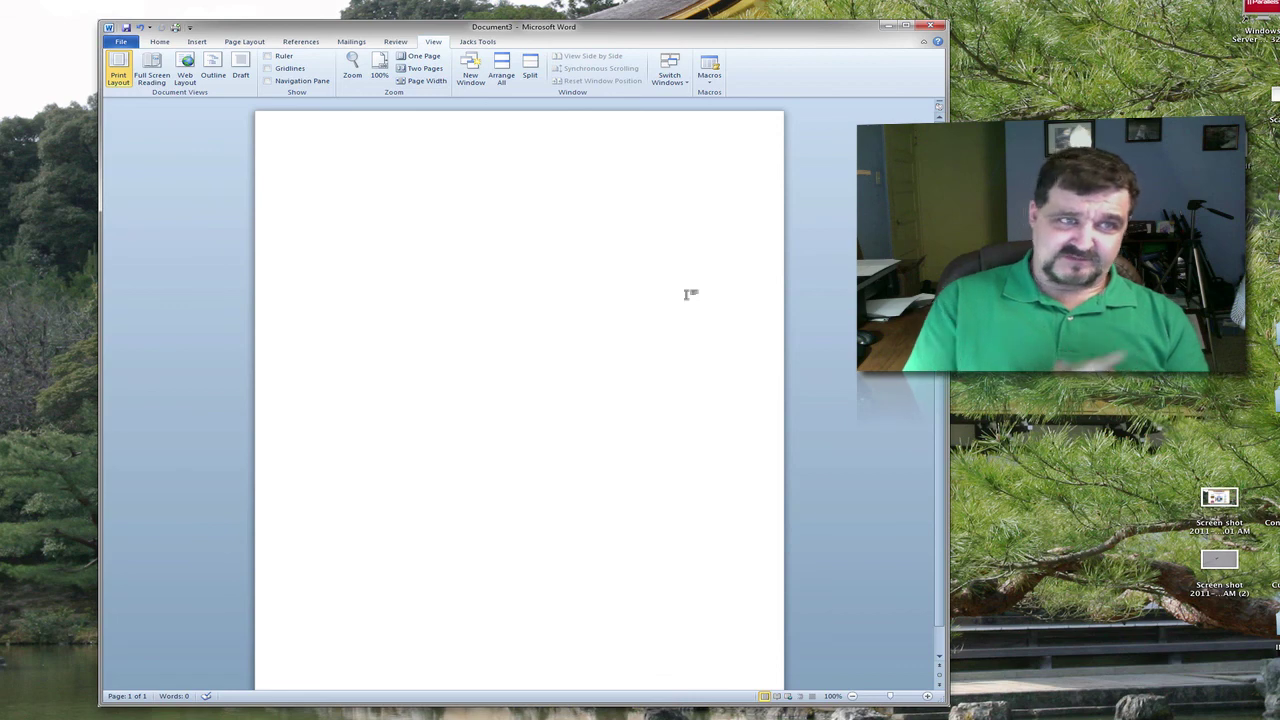
Select the Home tab and minimize the ribbon to show only tab names.
click(162, 44)
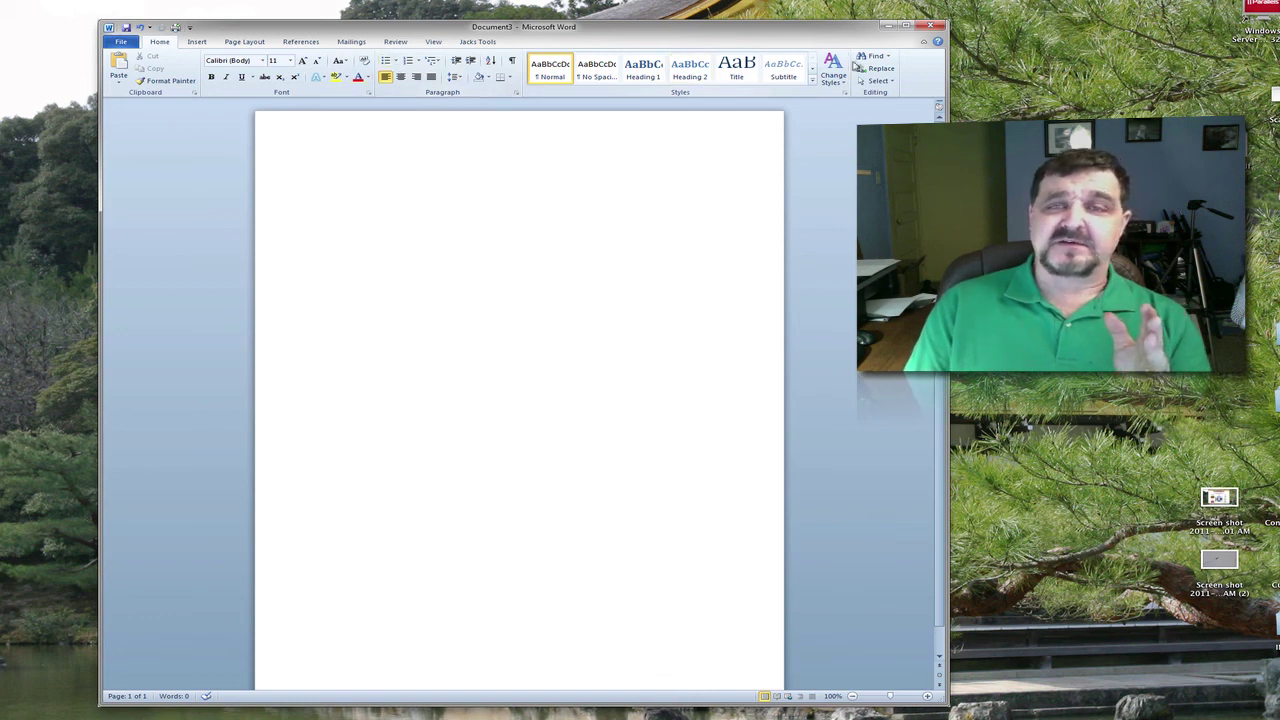
right_click(908, 70)
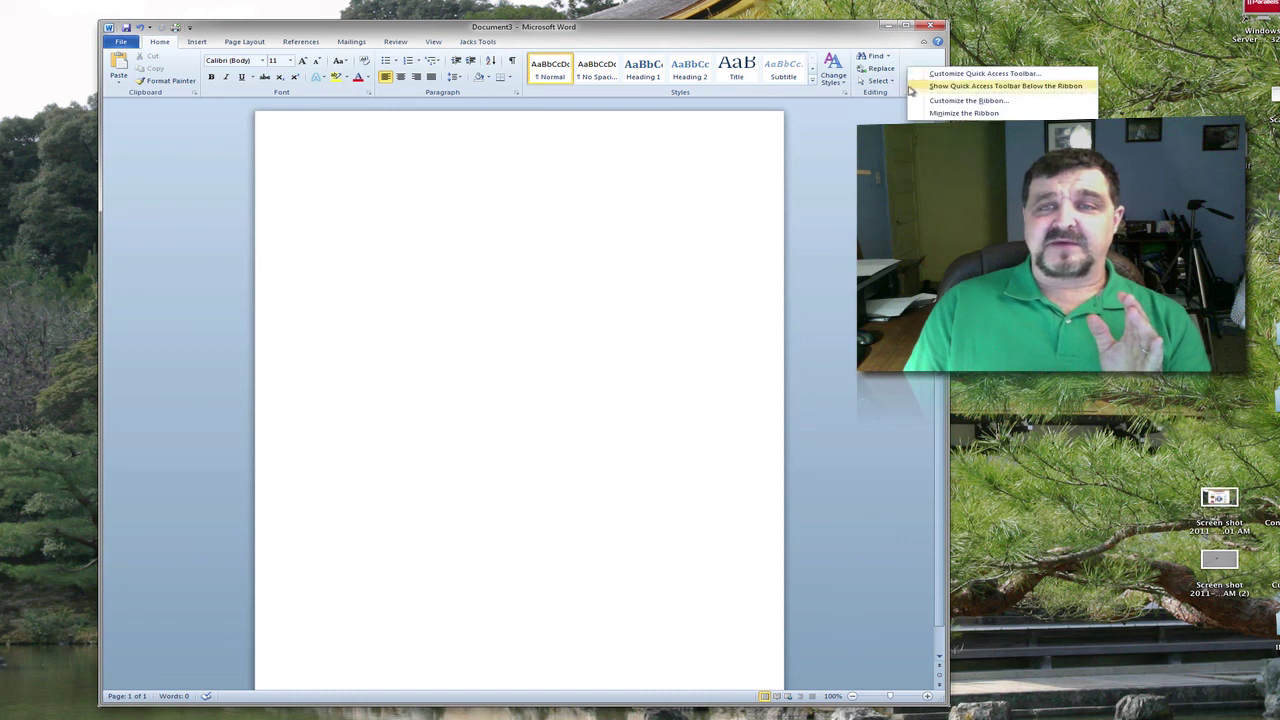
click(963, 113)
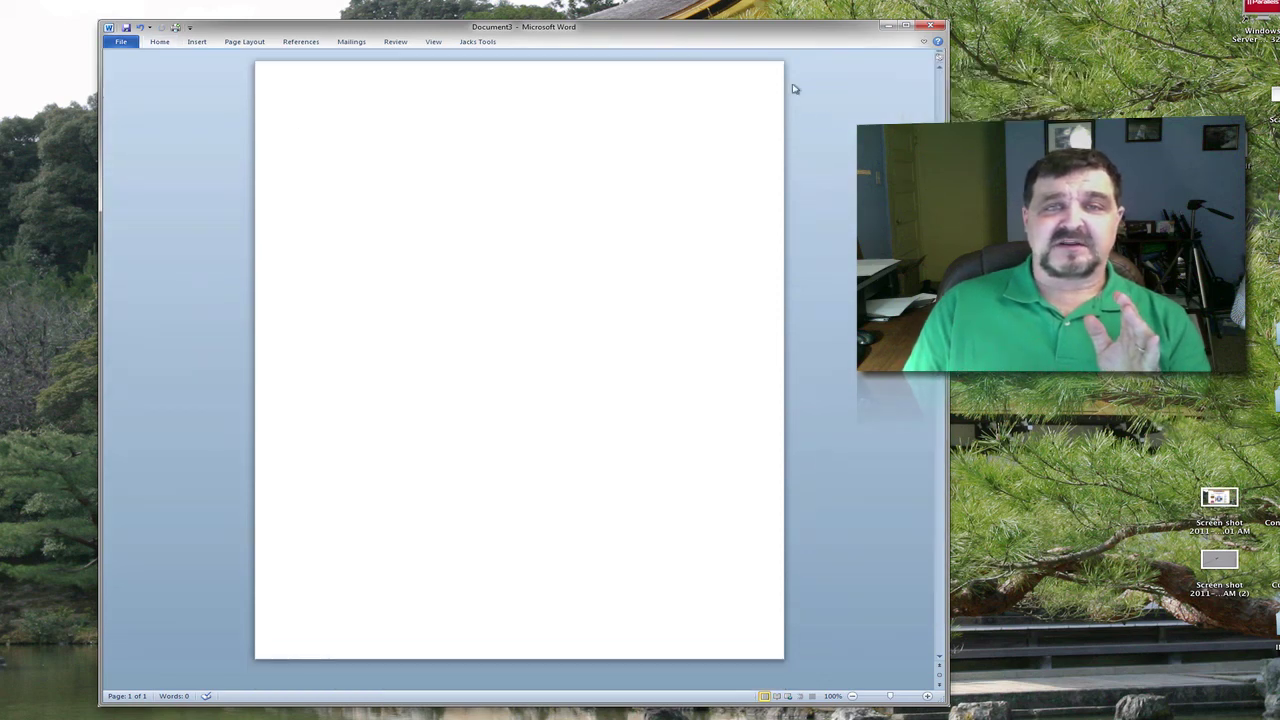
right_click(768, 46)
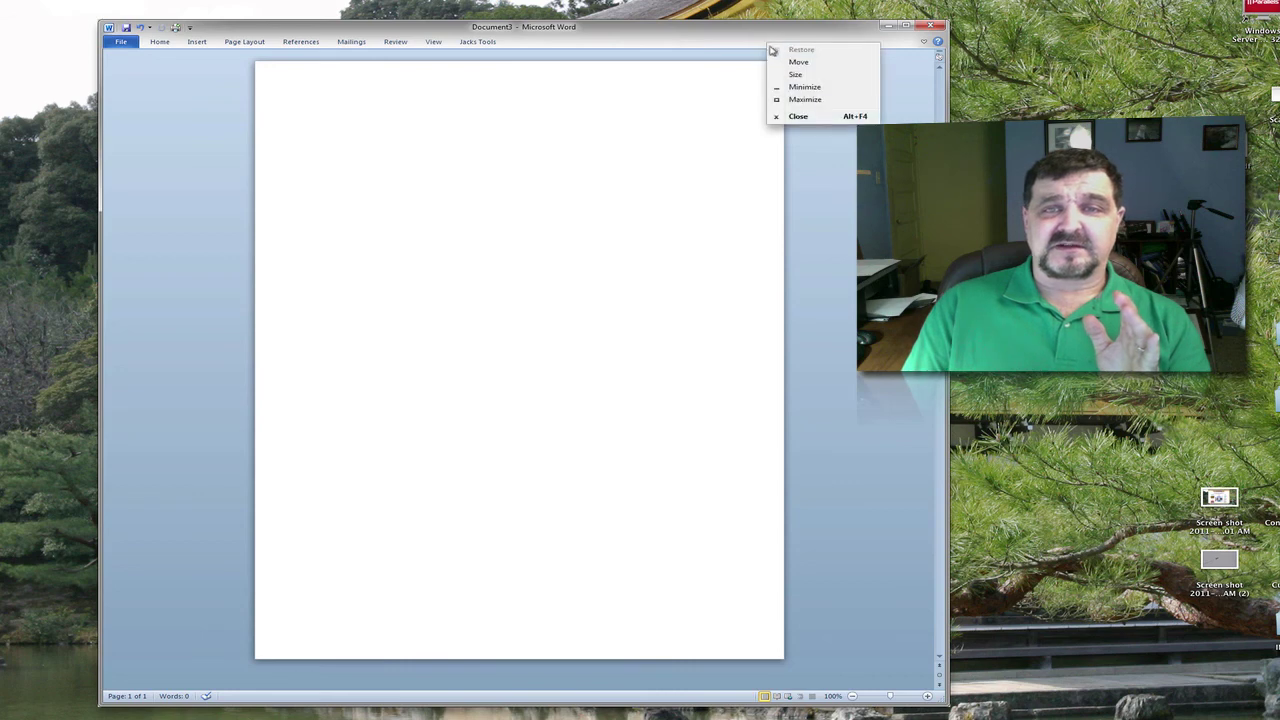
click(667, 40)
Expand the ribbon again, then minimize it once more to tab names only.
click(460, 45)
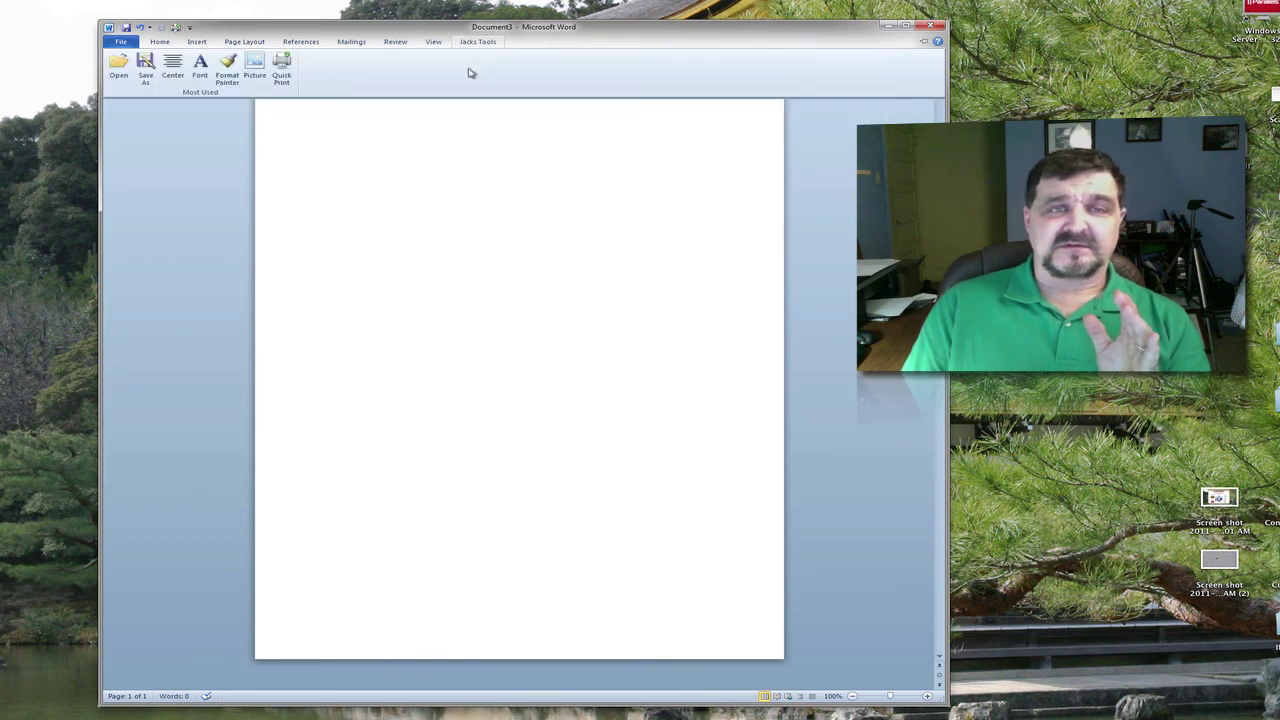
right_click(470, 72)
click(480, 111)
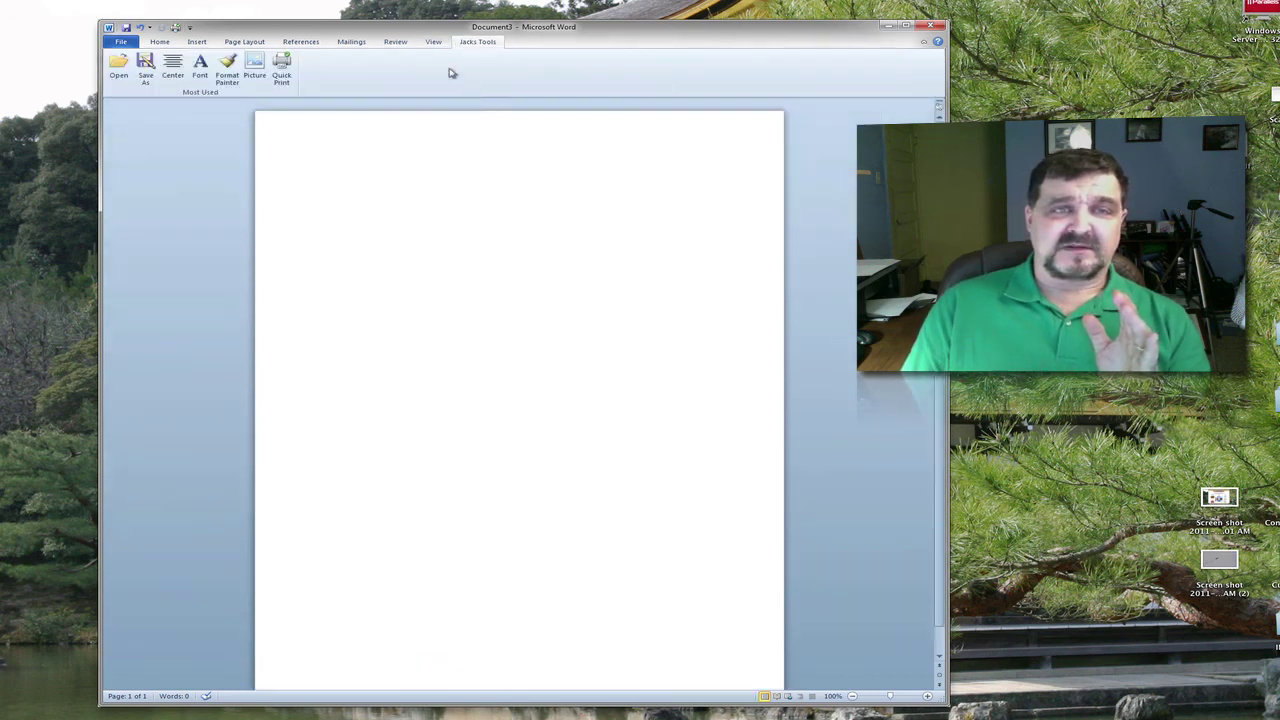
right_click(353, 70)
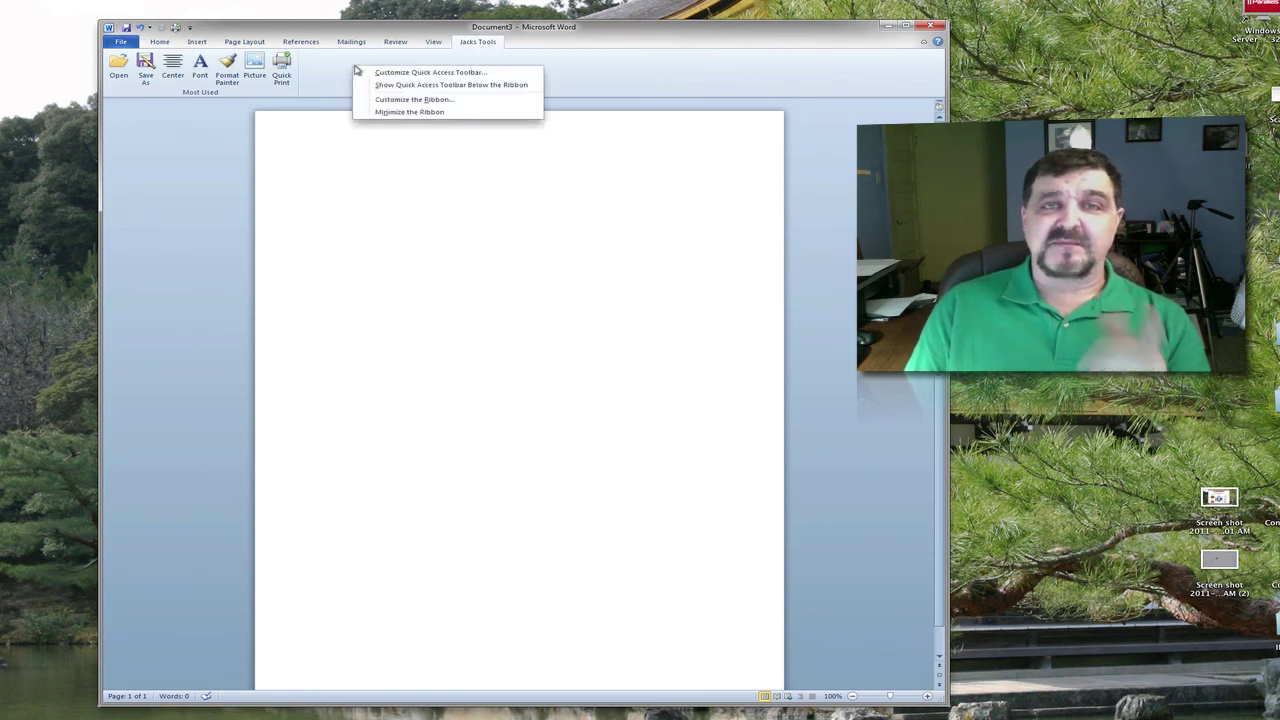
click(409, 112)
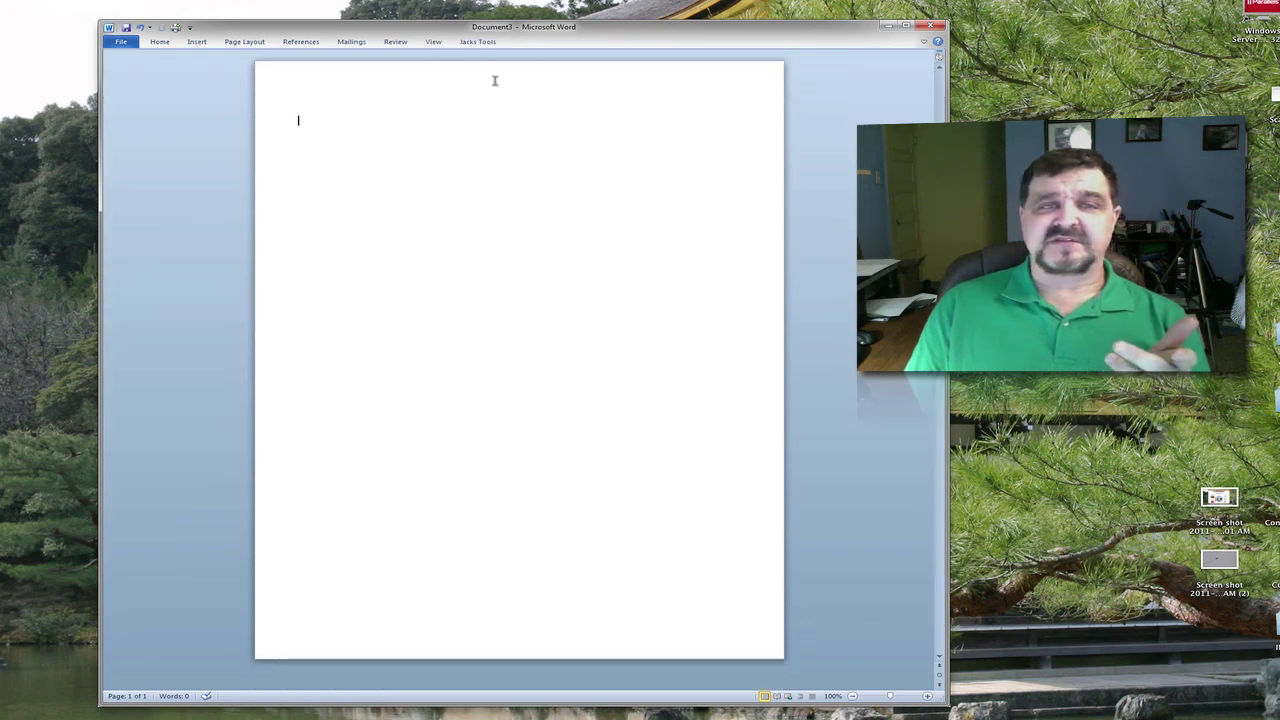
Turn off Minimize the Ribbon so it stays expanded, showing the Home commands.
click(352, 42)
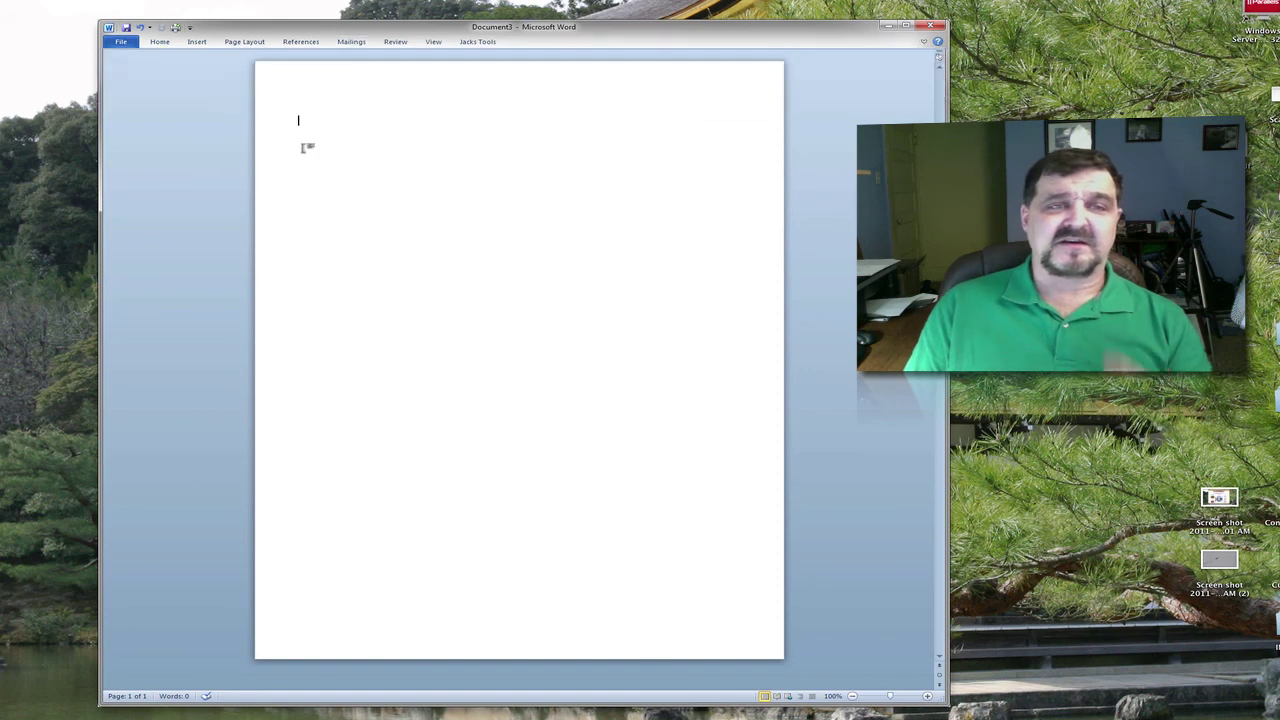
click(307, 148)
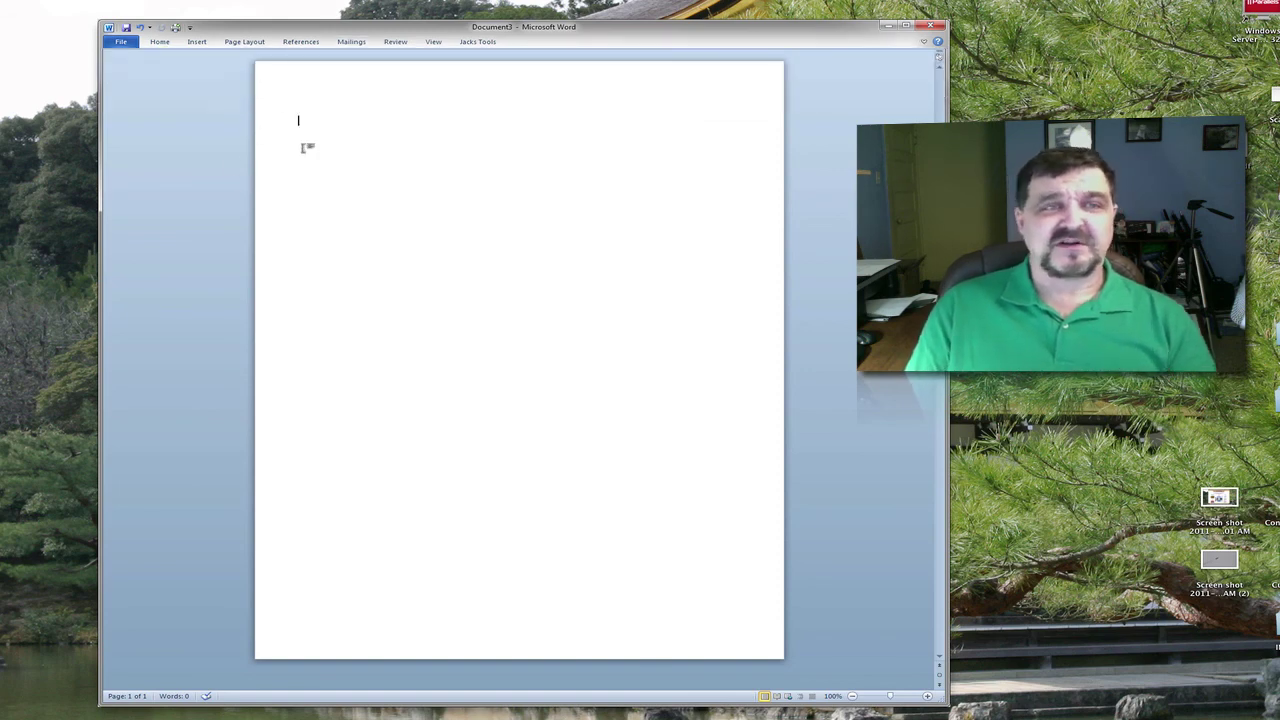
click(472, 45)
right_click(454, 78)
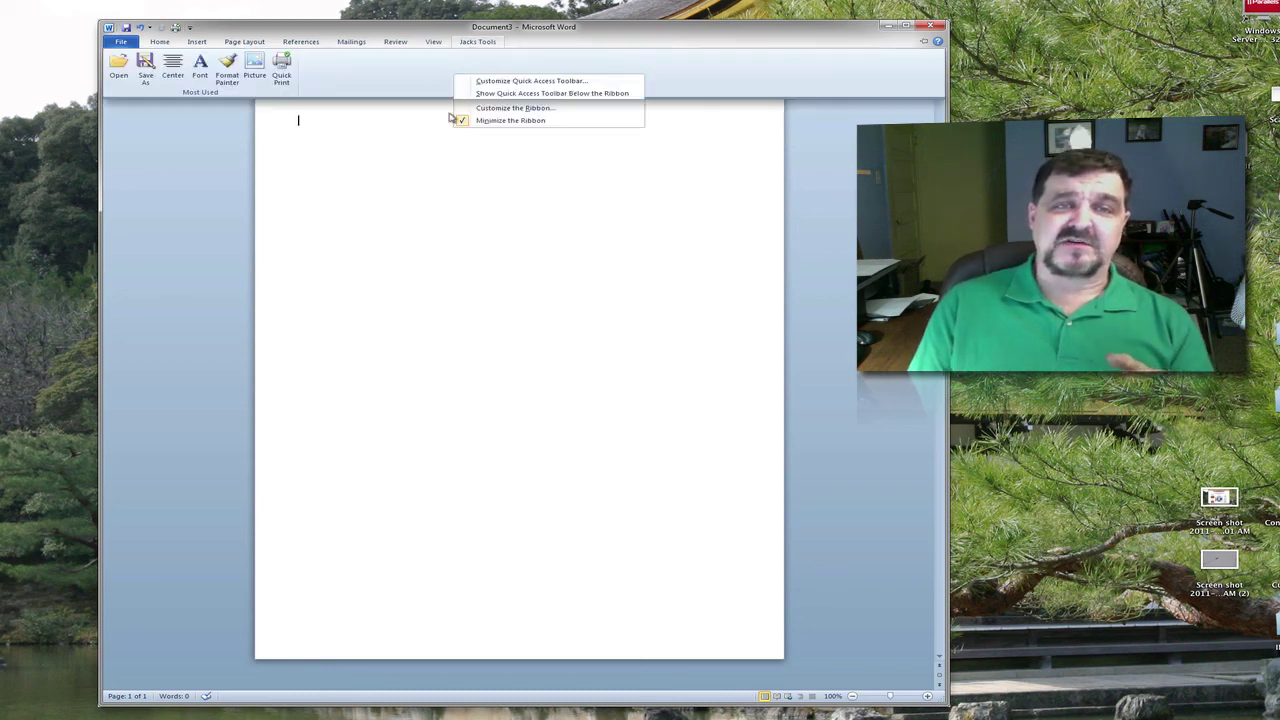
click(492, 121)
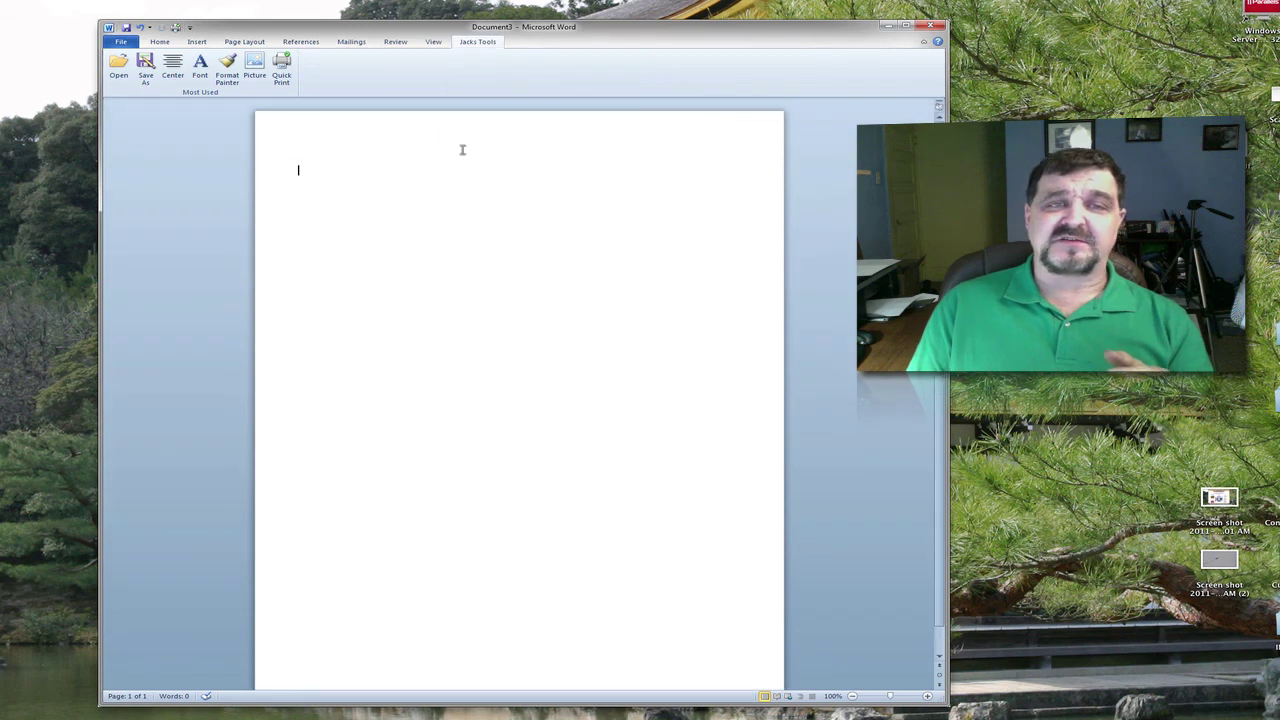
click(164, 43)
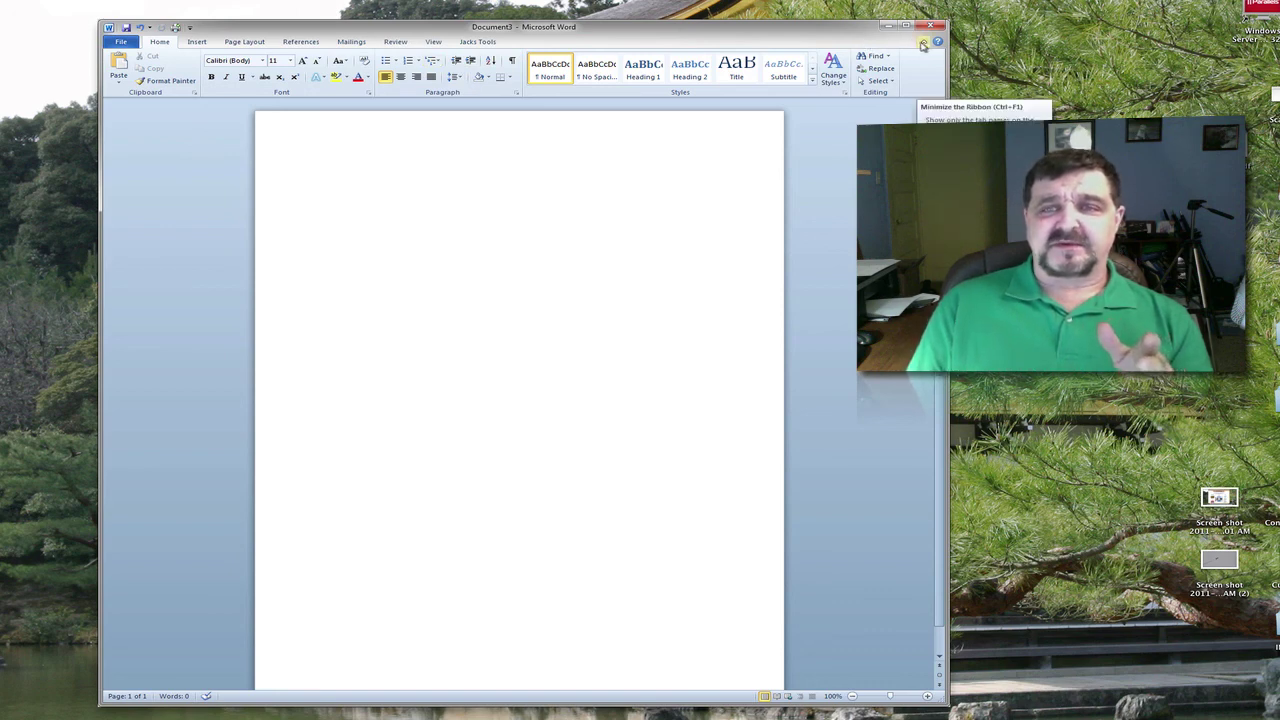
click(923, 45)
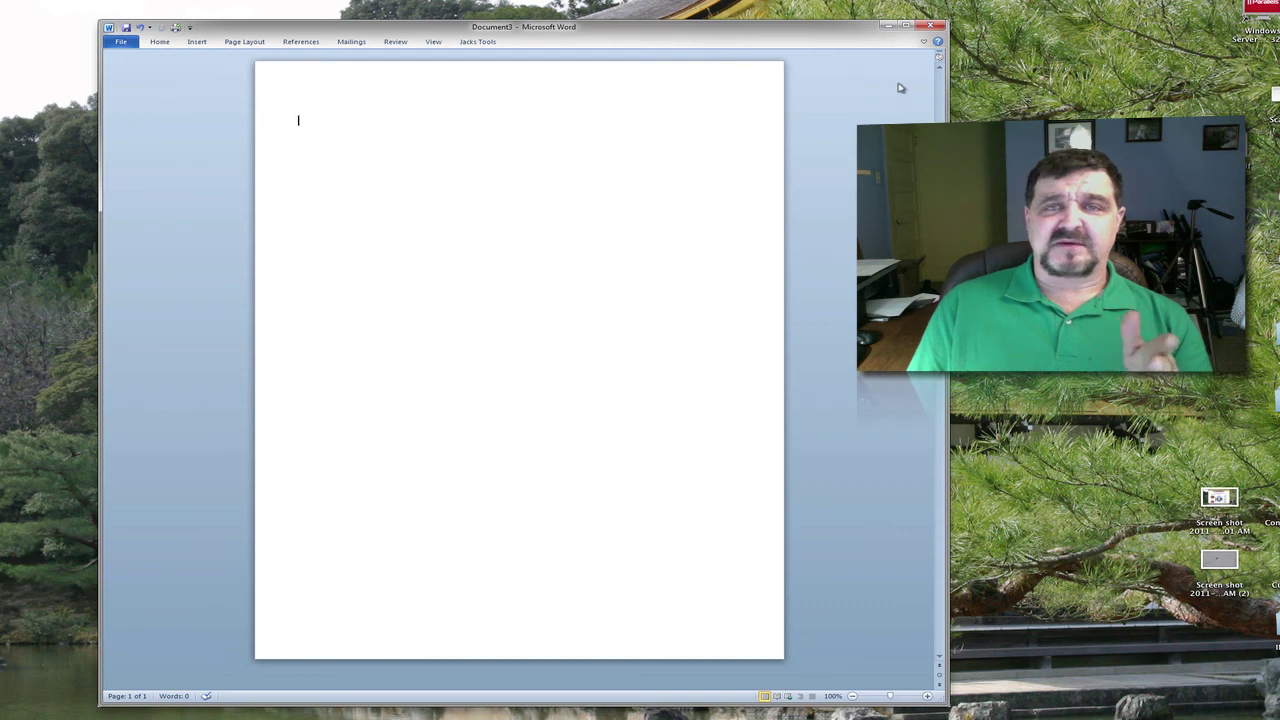
click(923, 42)
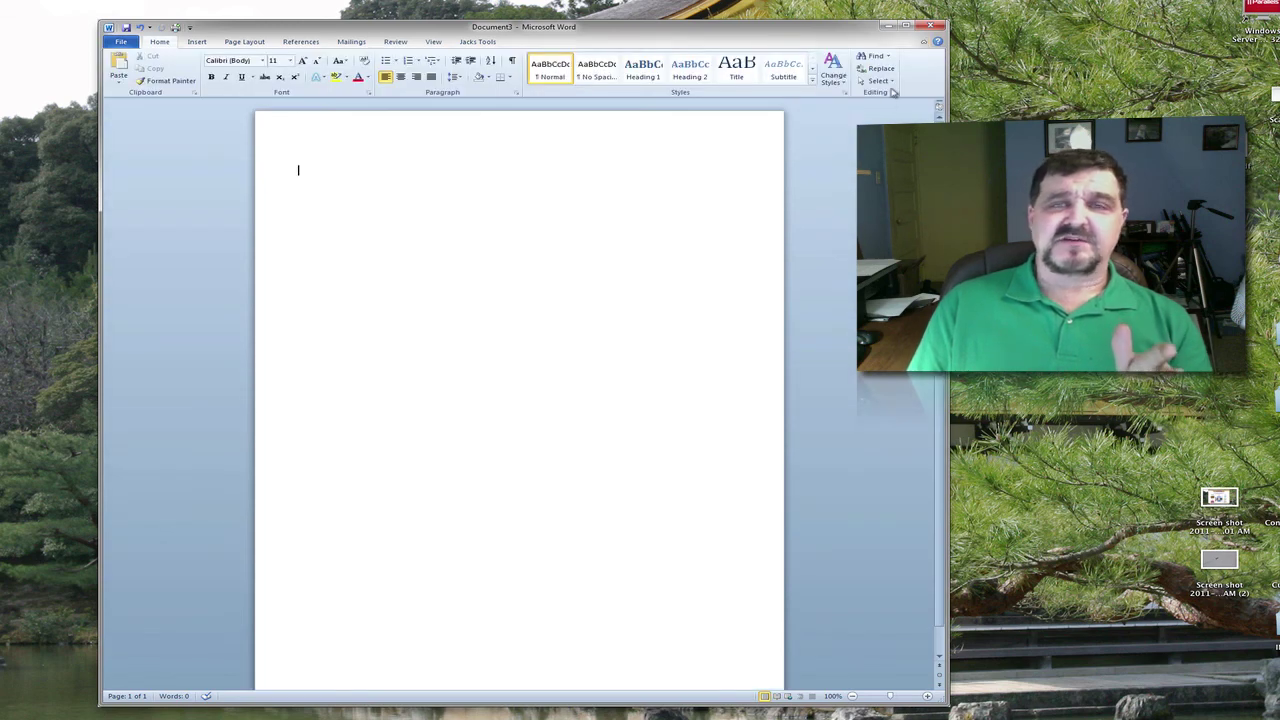
click(922, 45)
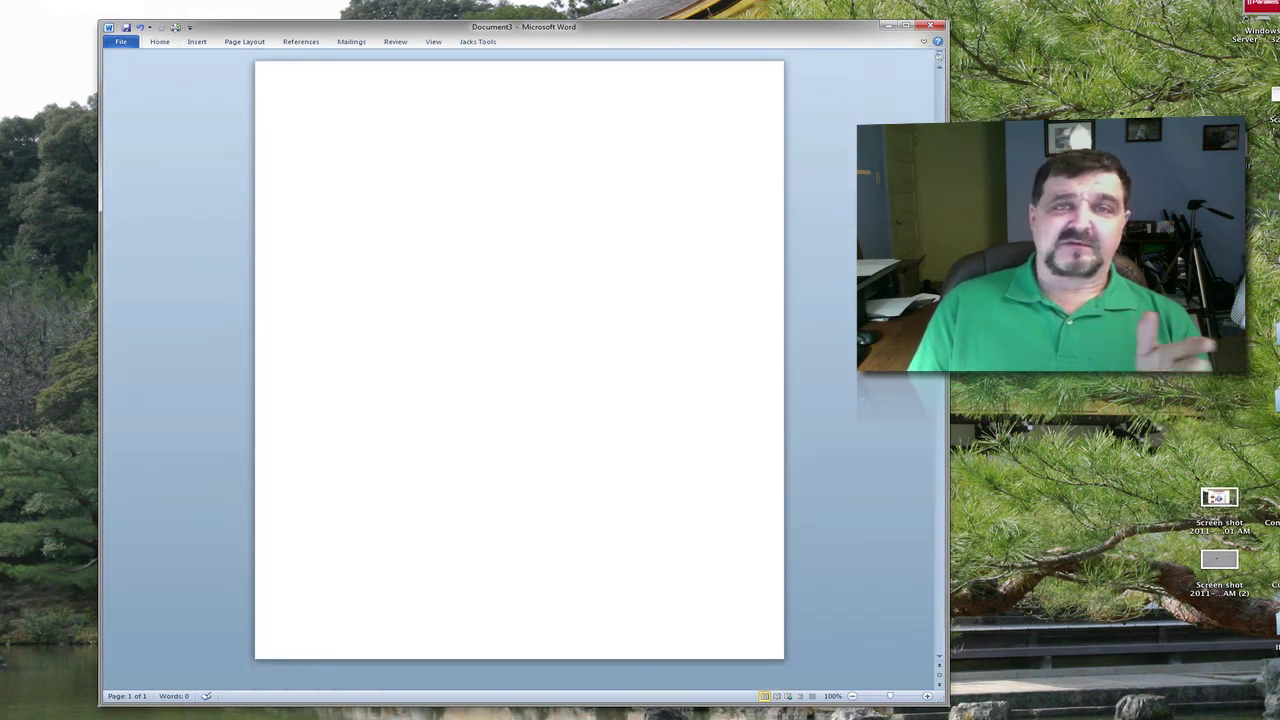
click(924, 45)
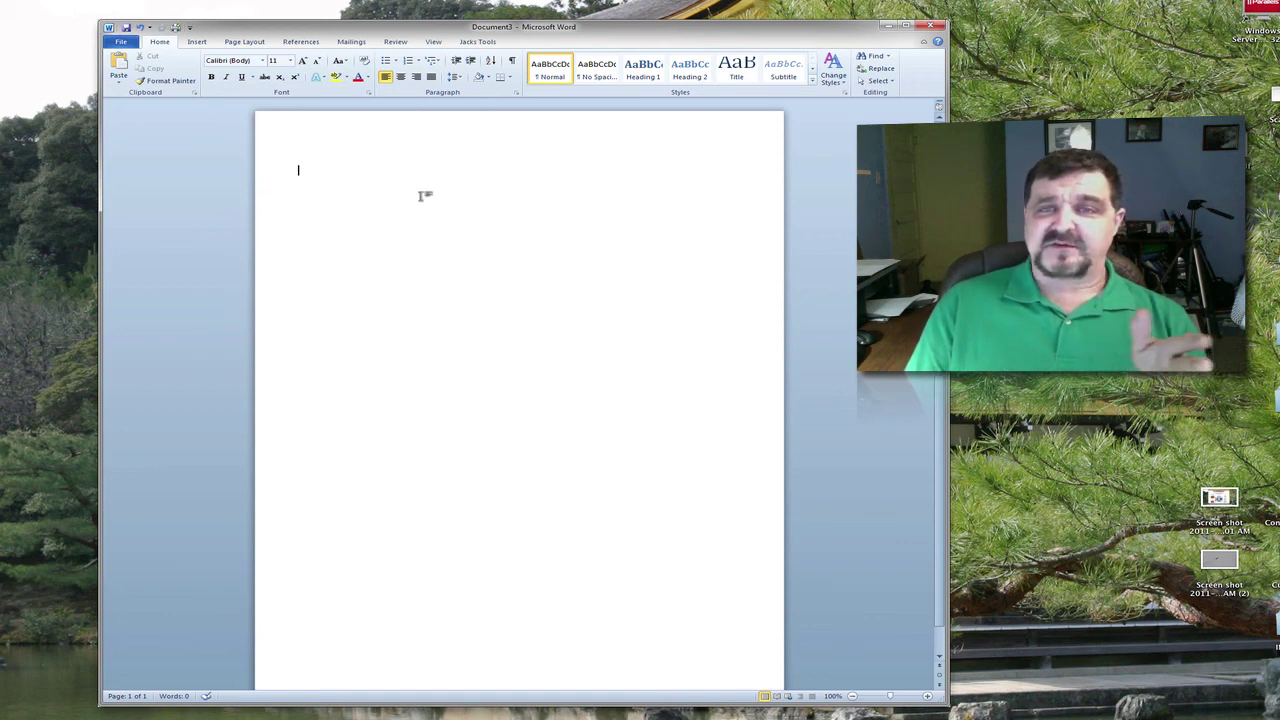
Turn on the rulers from the View tab and drag the top and right margin boundaries.
click(432, 43)
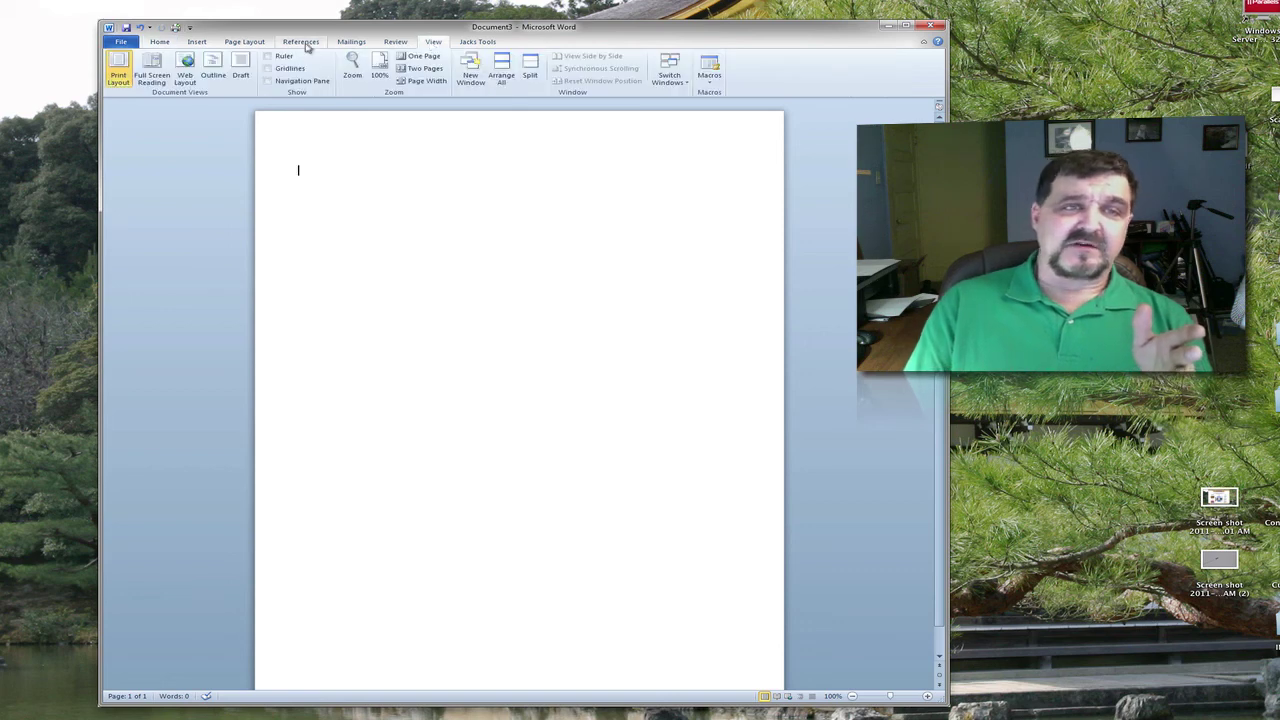
click(268, 57)
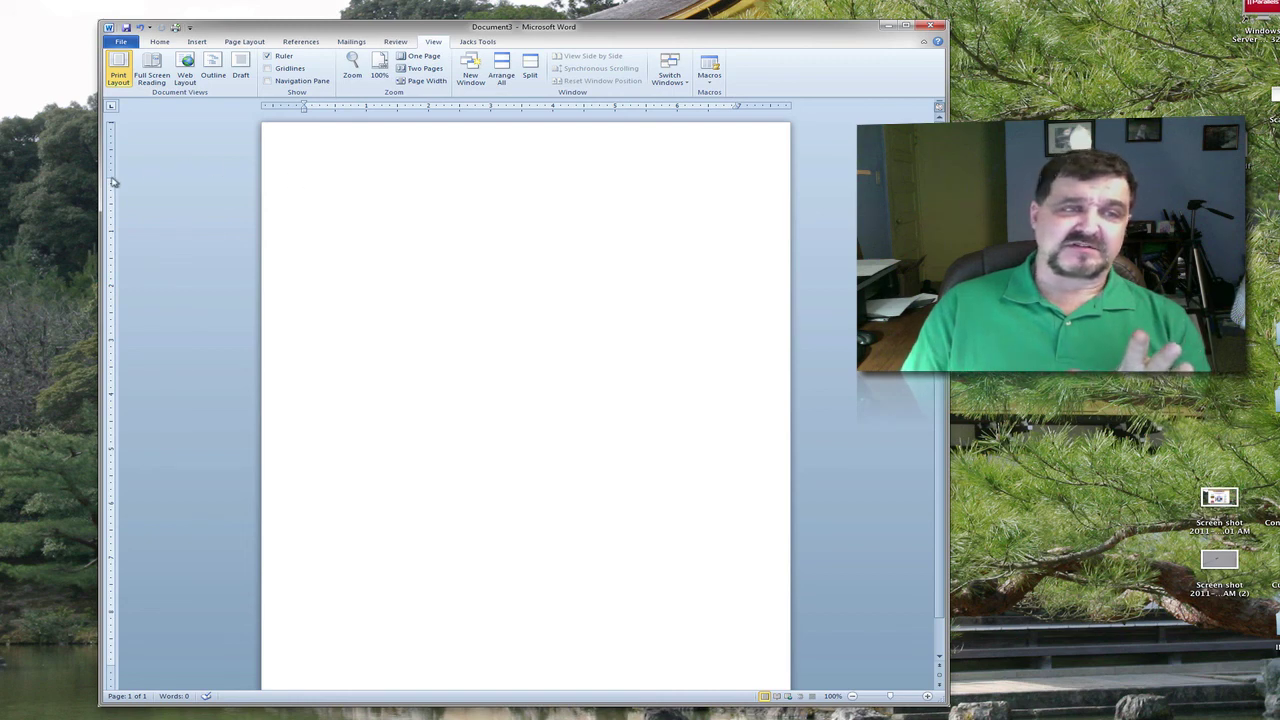
mouse_move(111, 176)
mouse_down()
mouse_move(111, 137)
mouse_move(110, 244)
mouse_up()
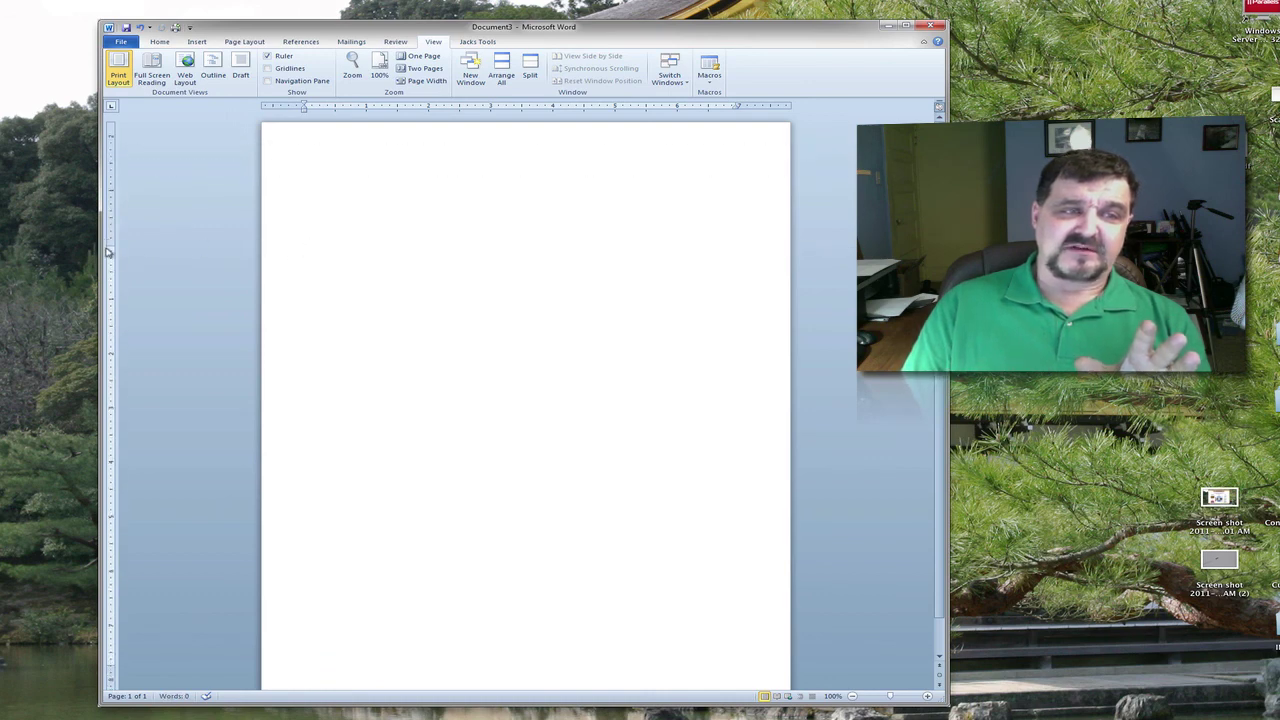
drag(109, 252, 110, 284)
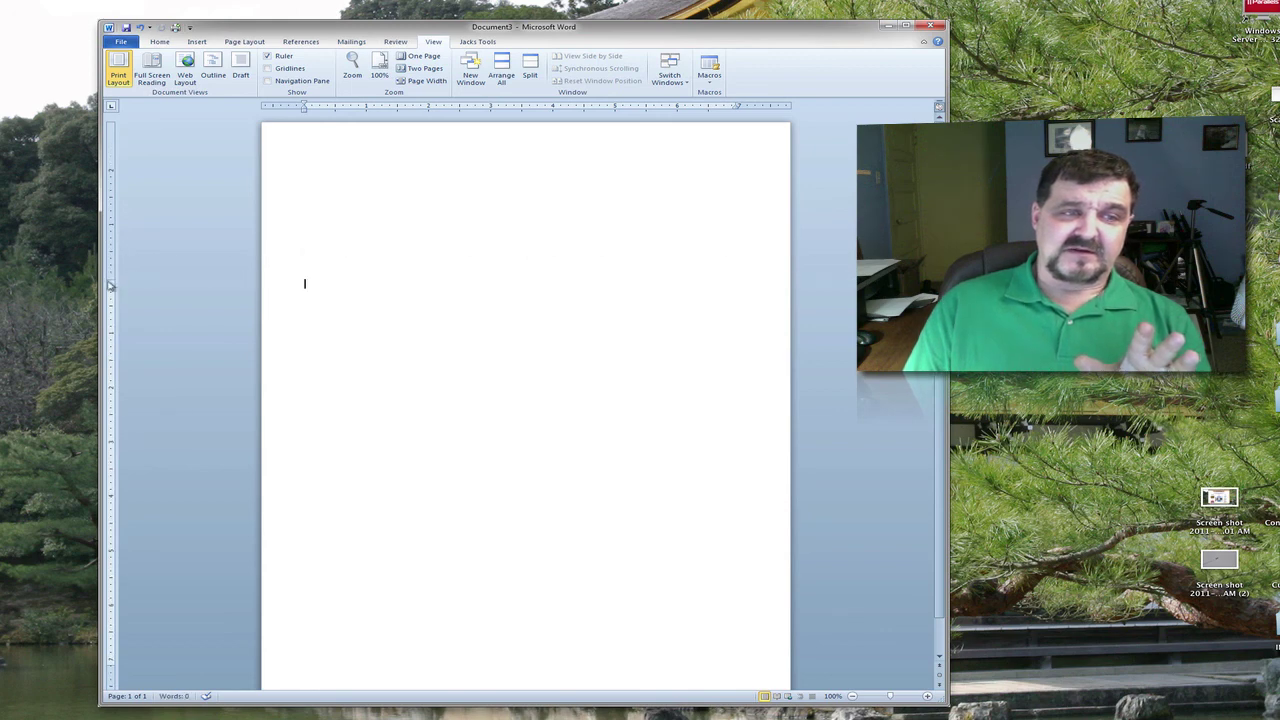
drag(110, 285, 113, 157)
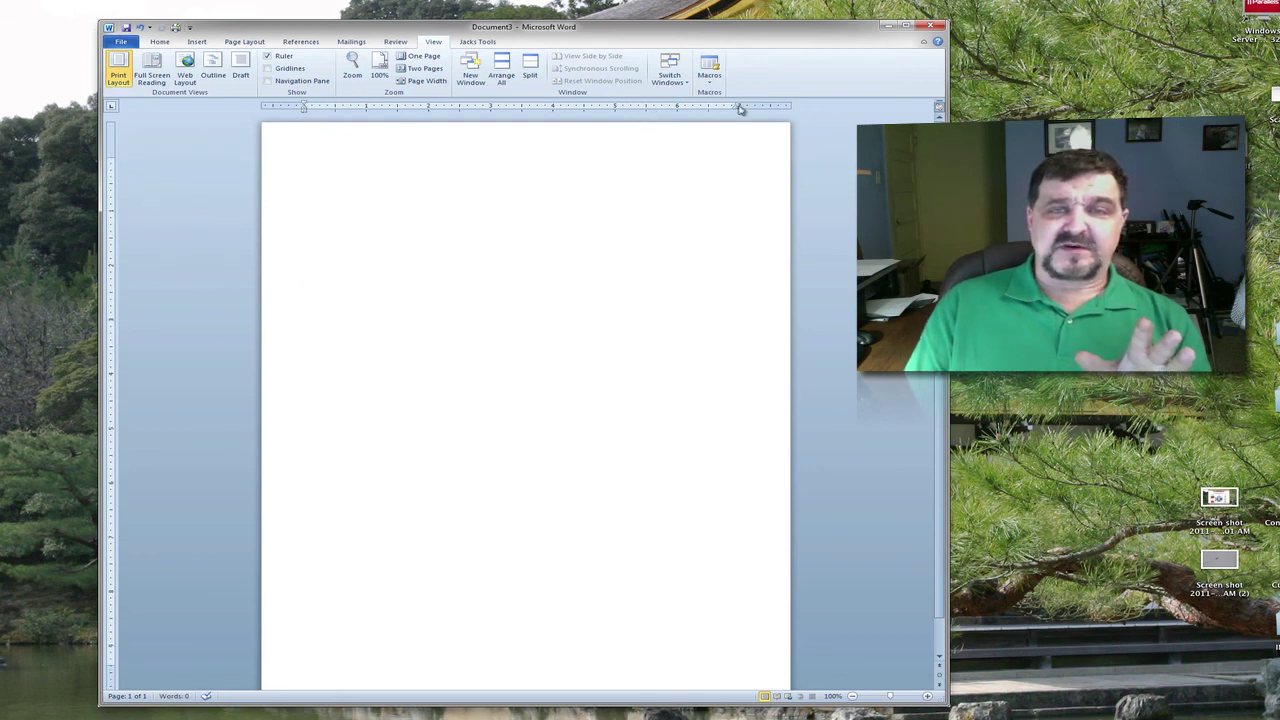
mouse_move(737, 105)
mouse_down()
mouse_move(643, 106)
mouse_move(733, 106)
mouse_up()
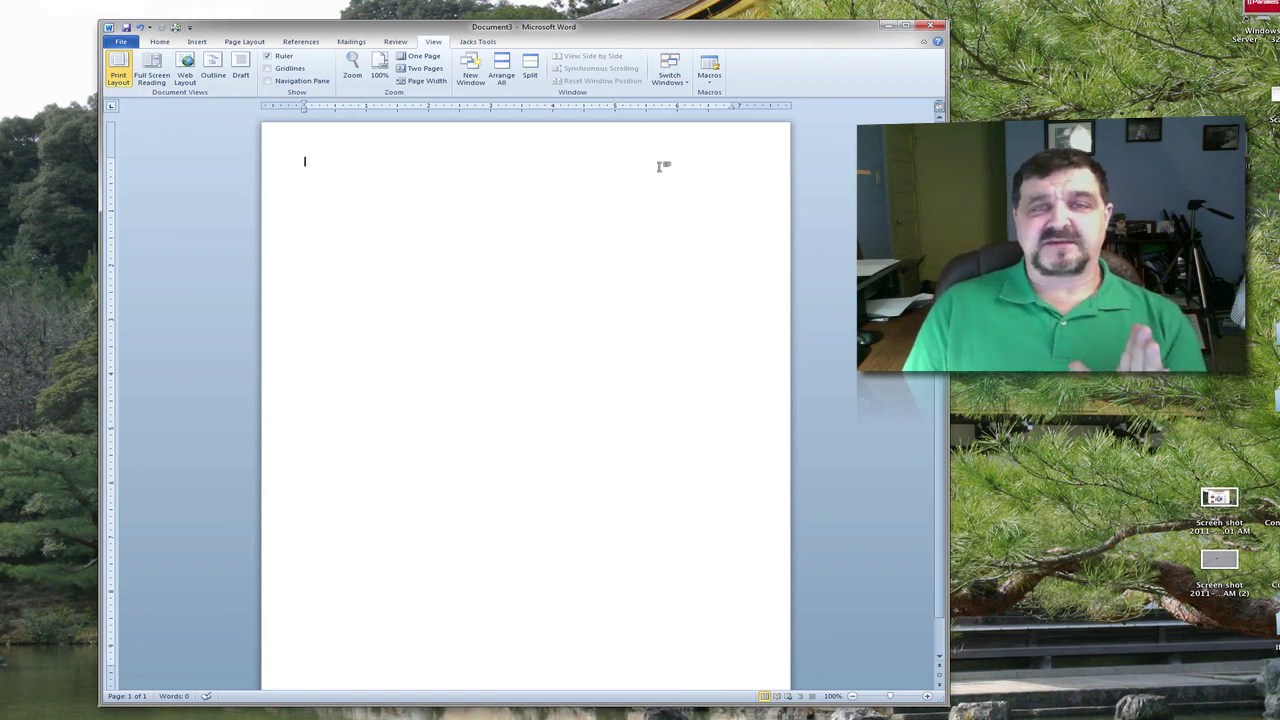
click(269, 69)
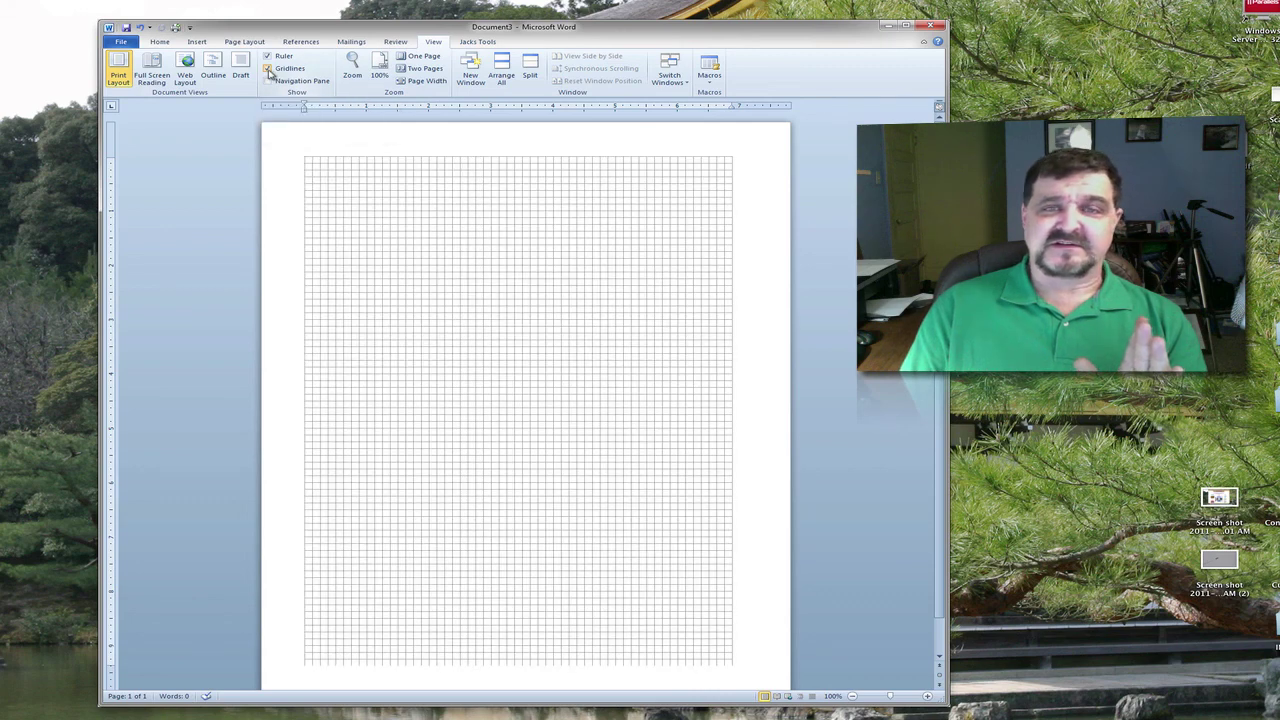
drag(733, 104, 749, 106)
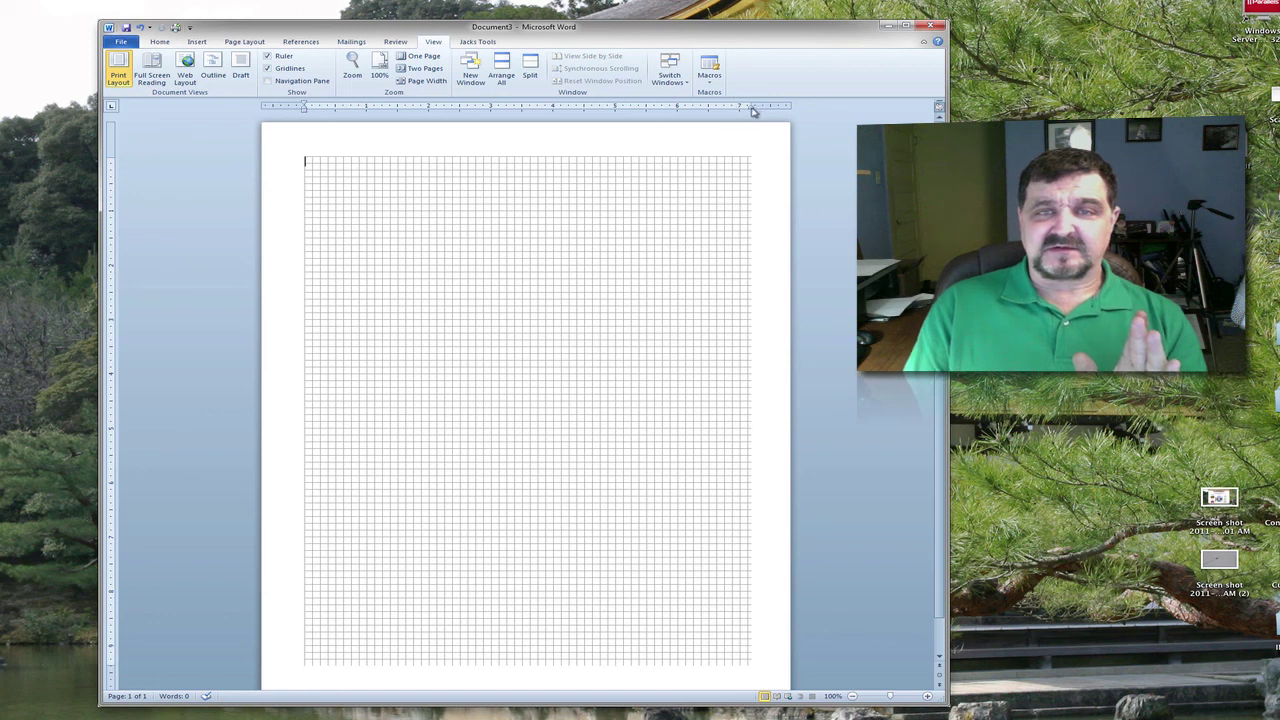
drag(753, 111, 736, 111)
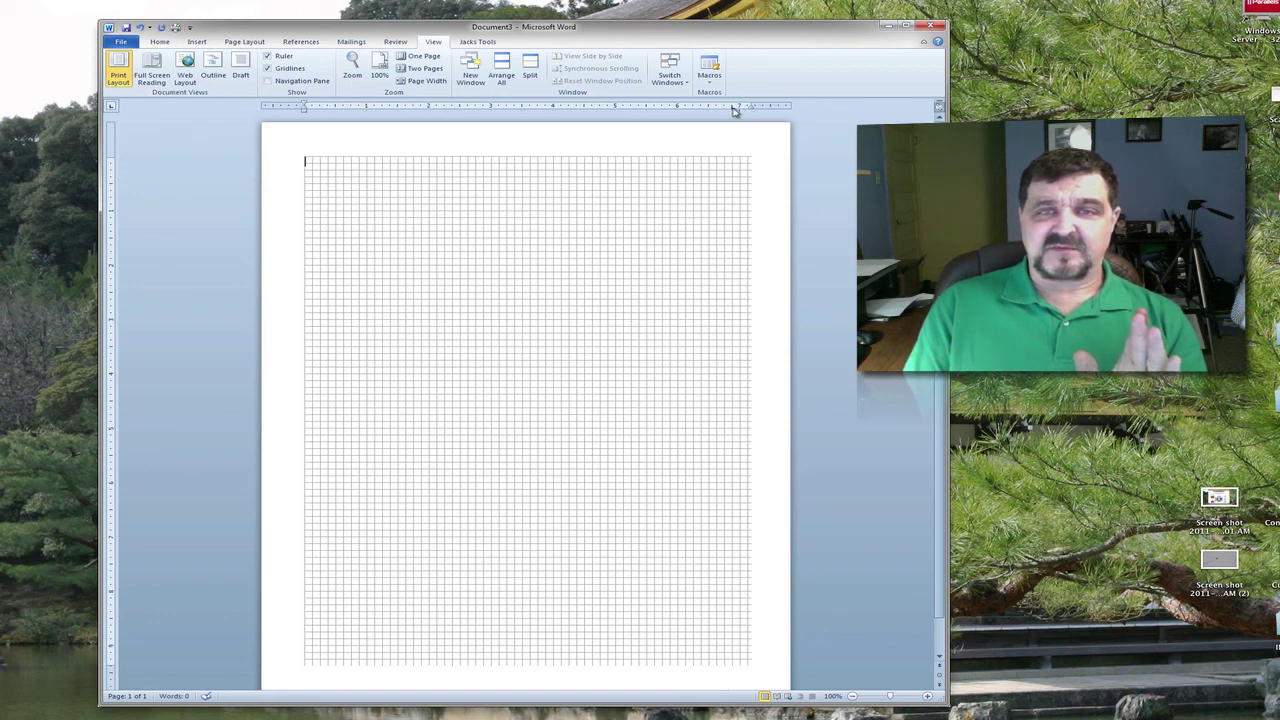
mouse_move(735, 111)
mouse_down()
mouse_move(748, 110)
mouse_move(688, 113)
mouse_move(716, 120)
mouse_move(702, 111)
mouse_up()
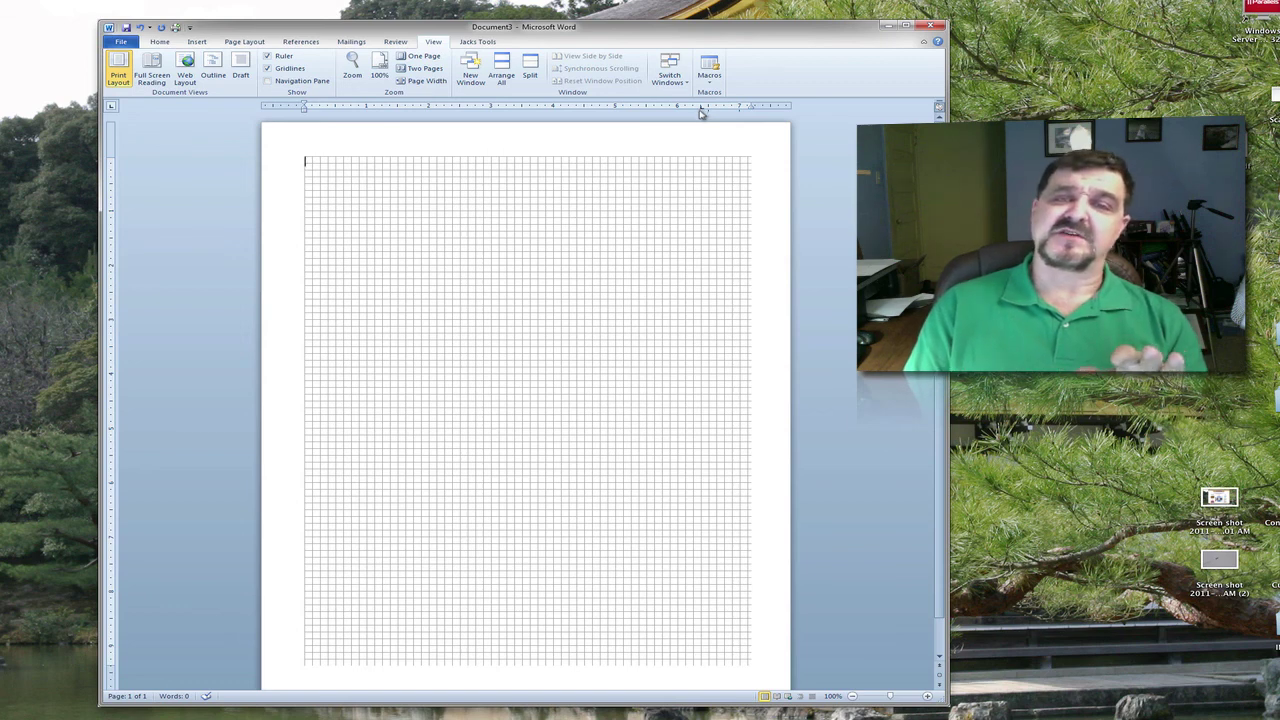
drag(703, 111, 752, 111)
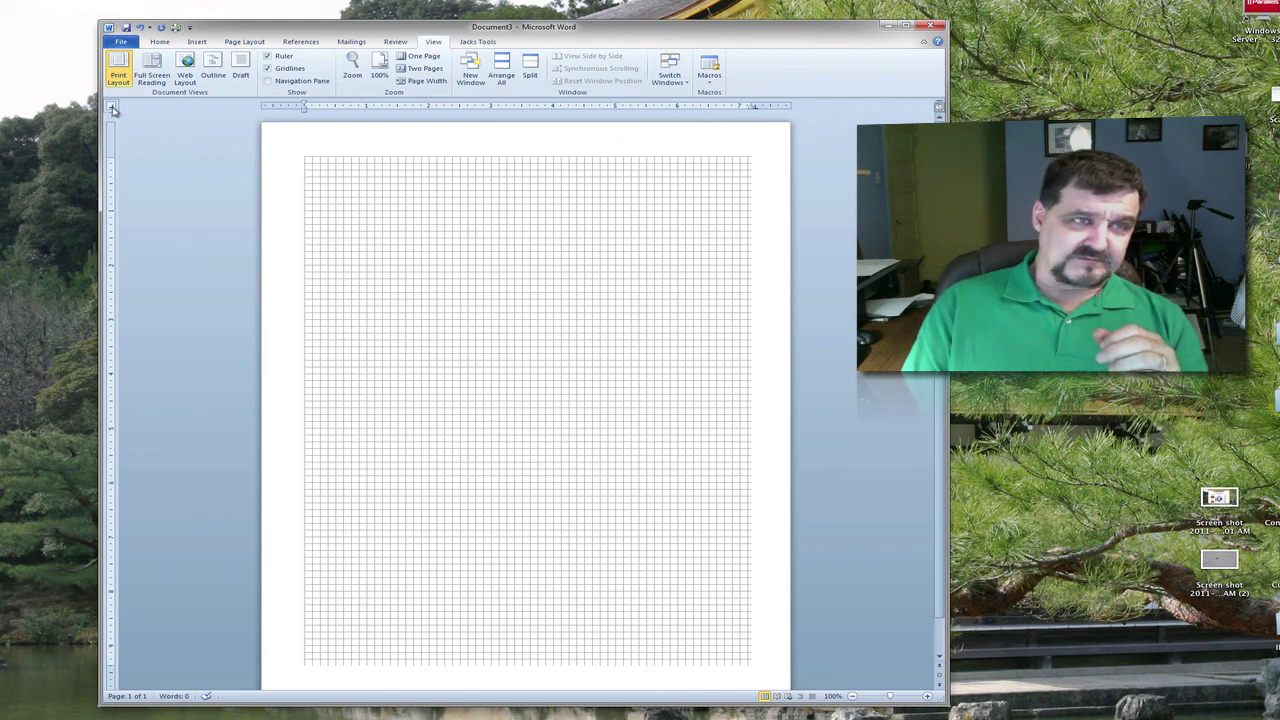
Lower the top margin slightly and raise the bottom margin on the vertical ruler.
drag(112, 157, 112, 147)
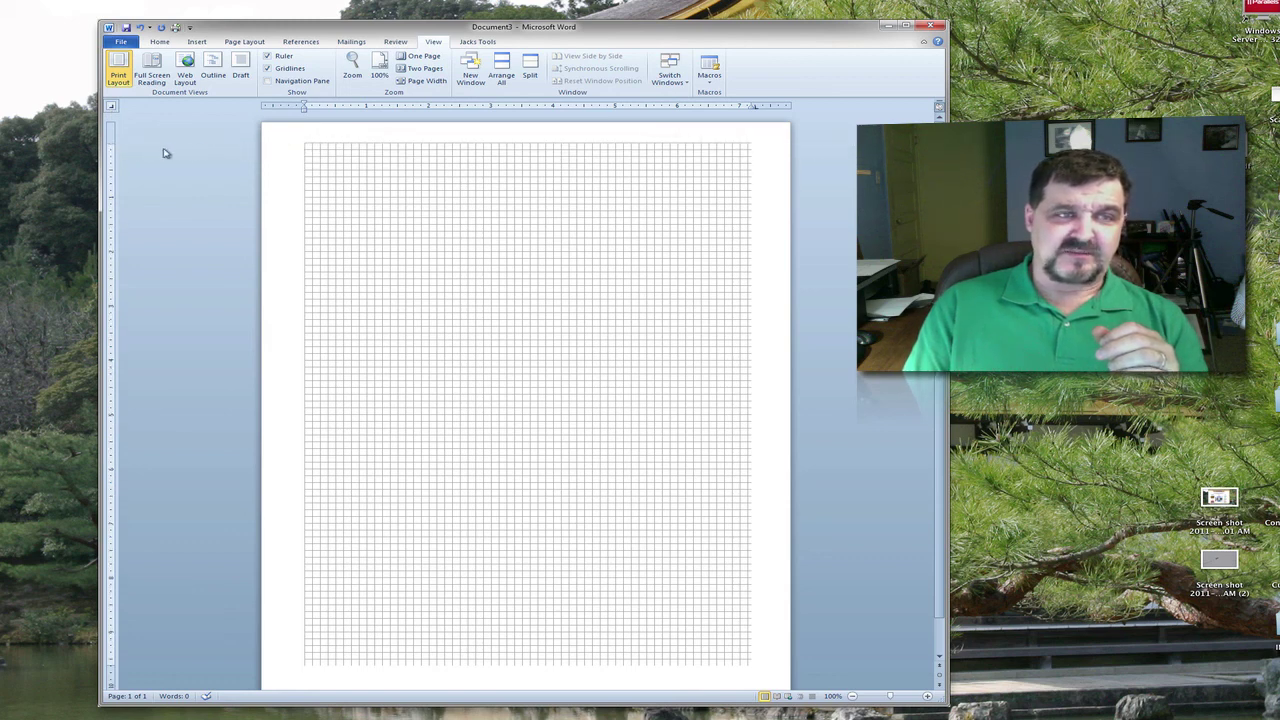
drag(112, 144, 115, 165)
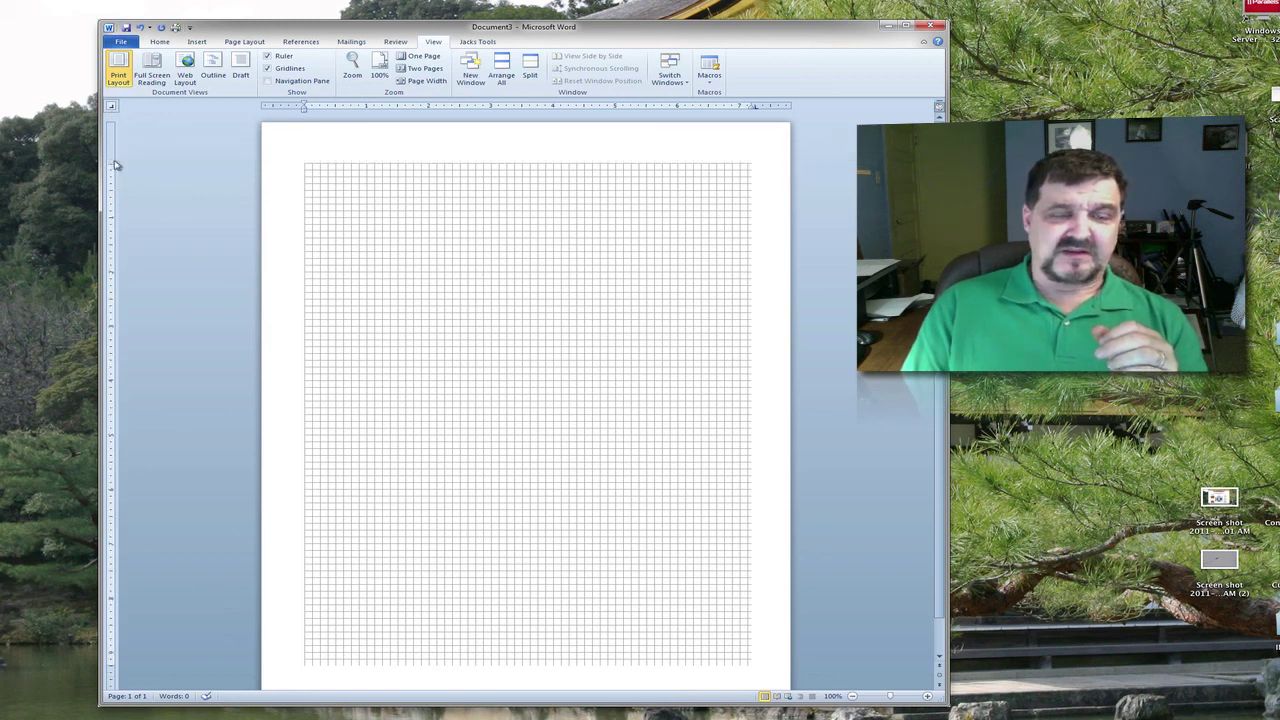
mouse_move(111, 666)
mouse_down()
mouse_move(112, 640)
mouse_move(112, 658)
mouse_up()
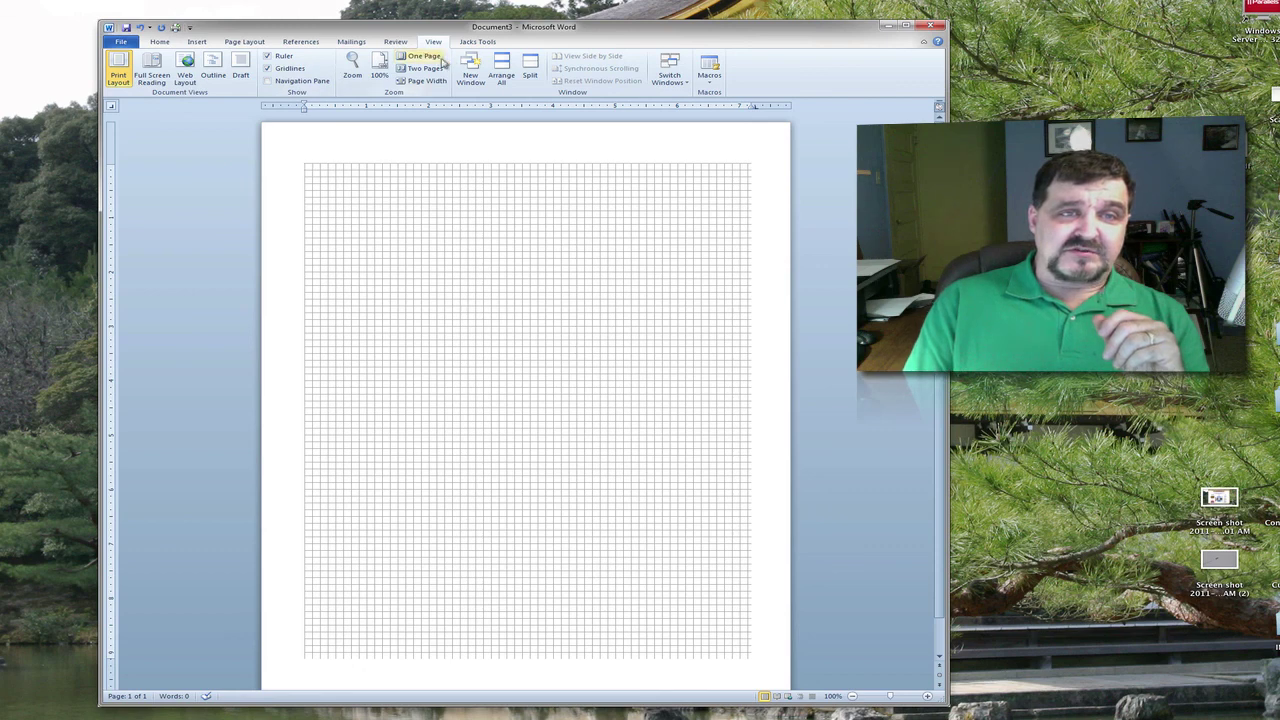
Hide the gridlines and type a long line of 'f' and 'v' test characters.
click(268, 69)
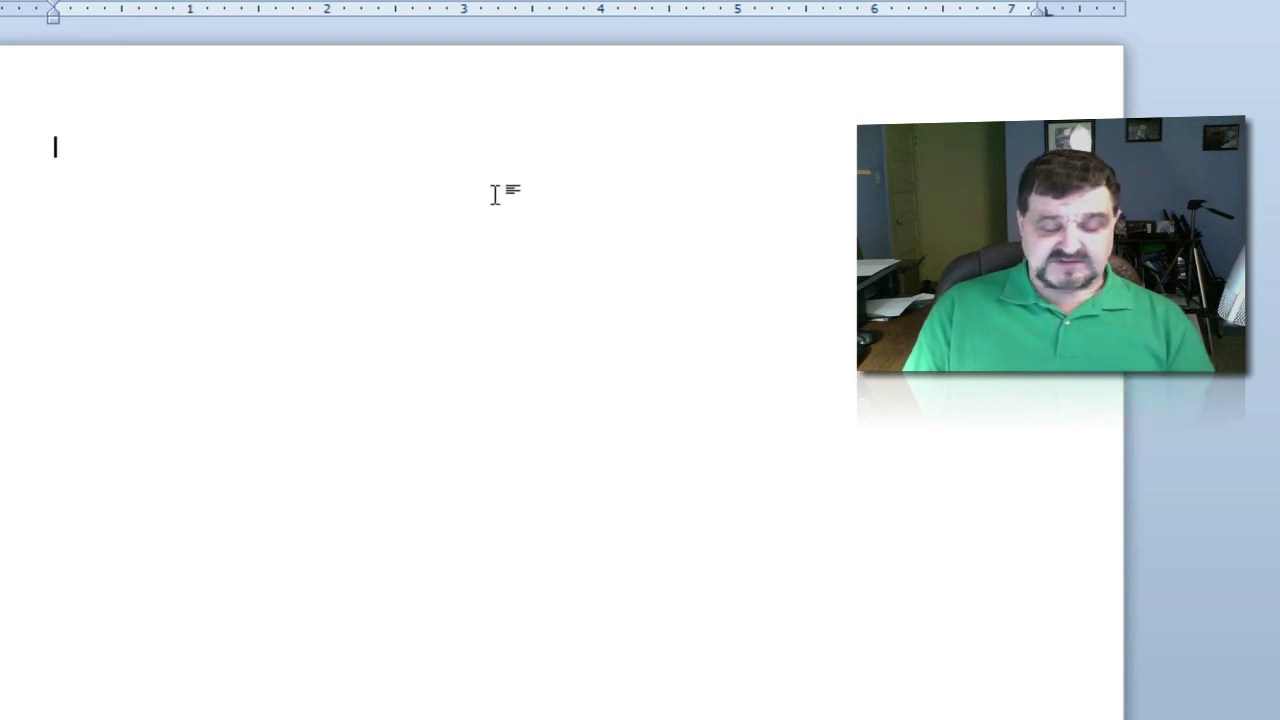
text(ffffffffffffffffffffffffff)
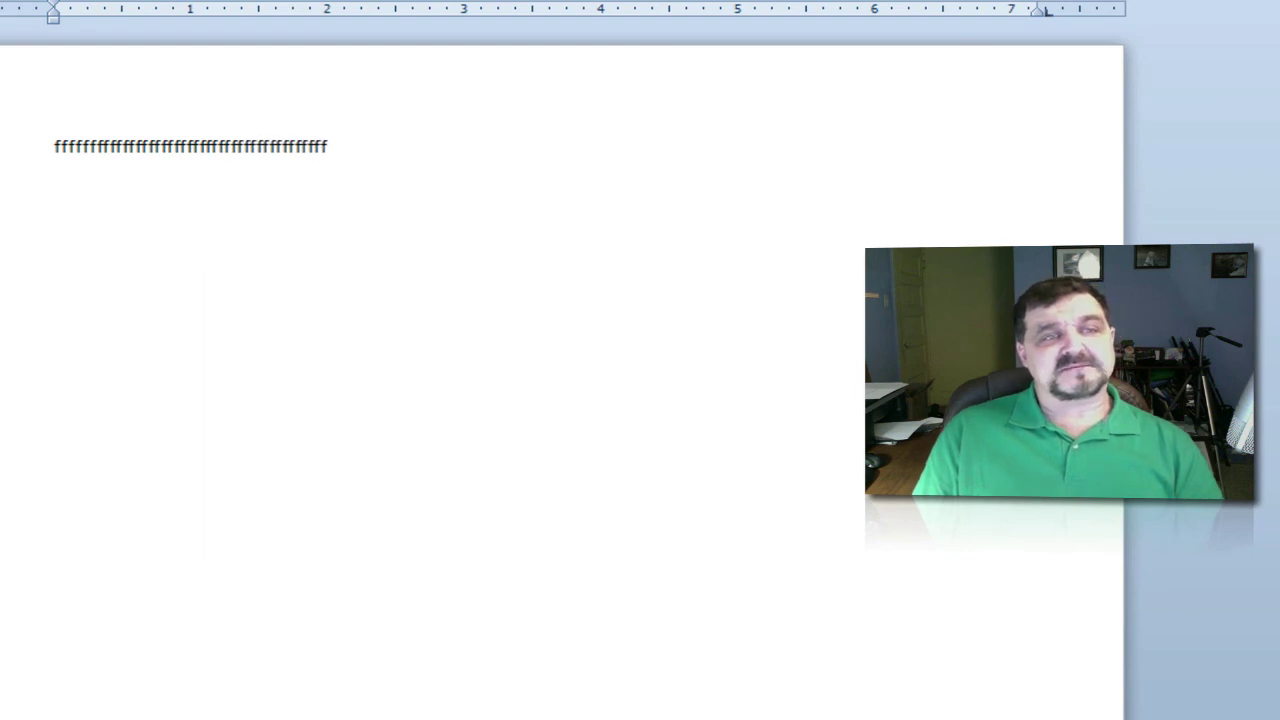
text(xffaffffffffffffffffffffffffffffffffffffffffffffff)
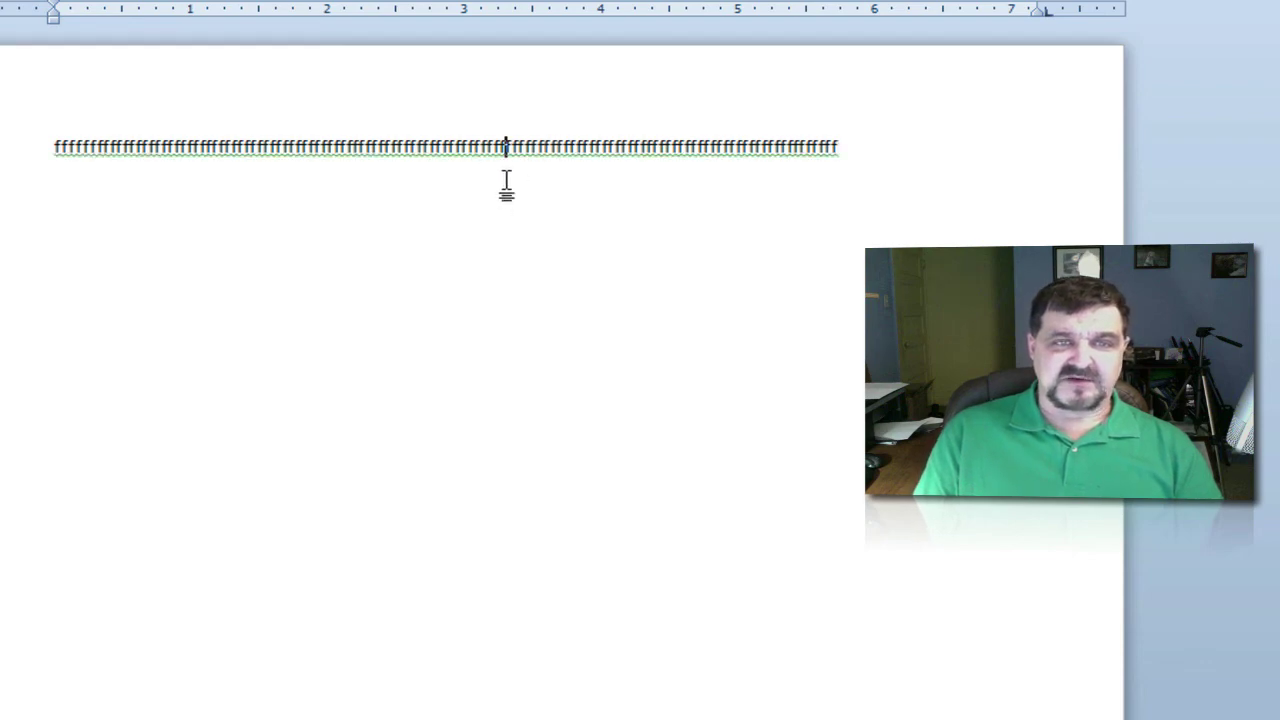
text(vvvvv)
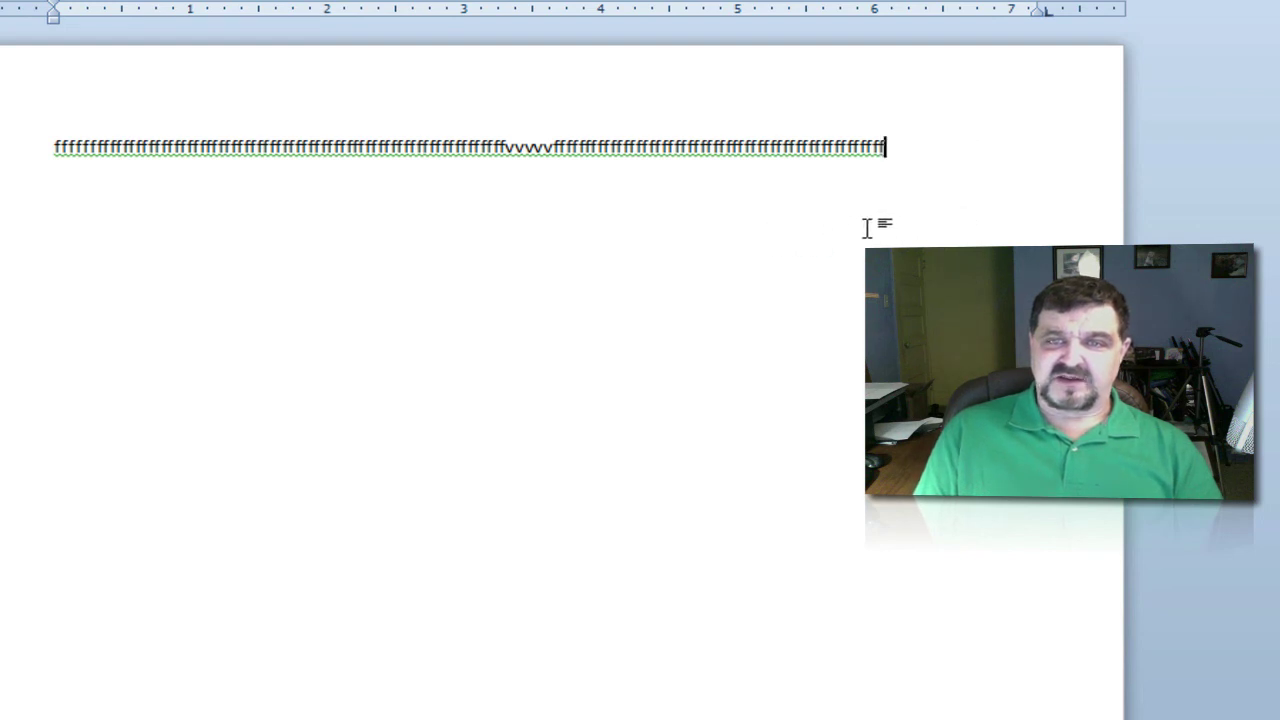
right_click(867, 227)
key(Escape)
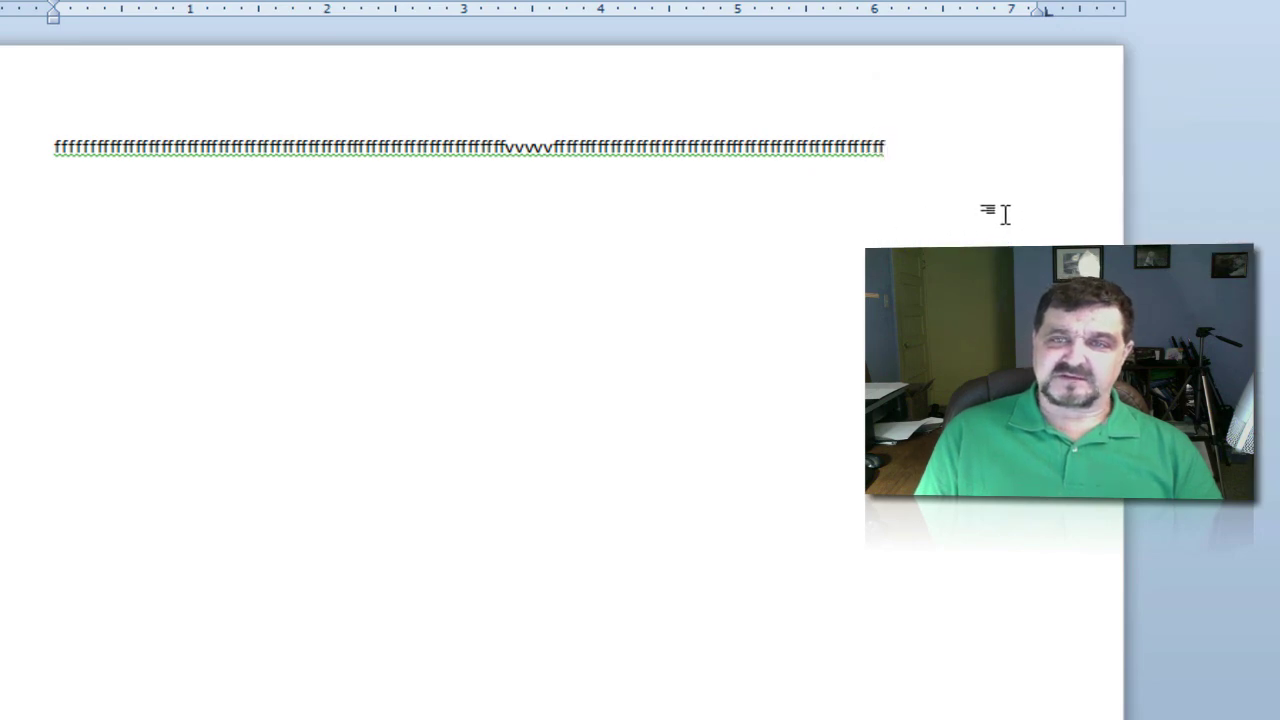
text(vvvv)
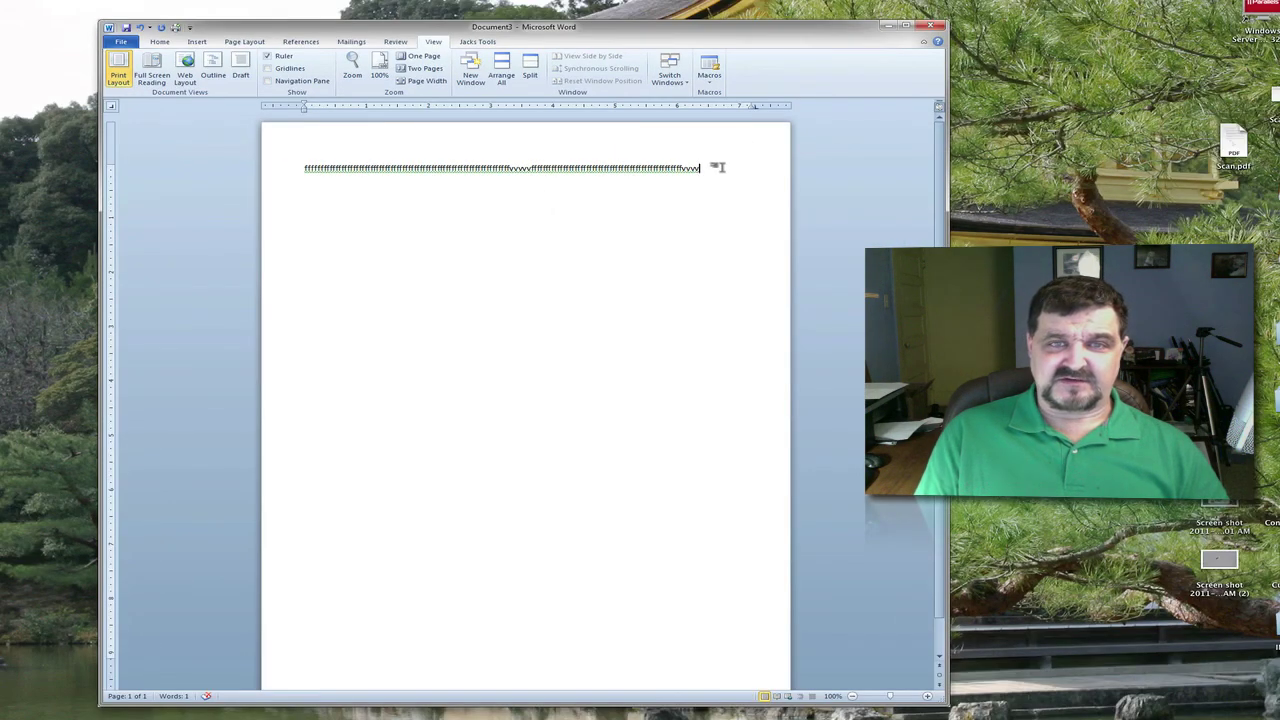
Select the entire line of test characters.
drag(714, 168, 287, 176)
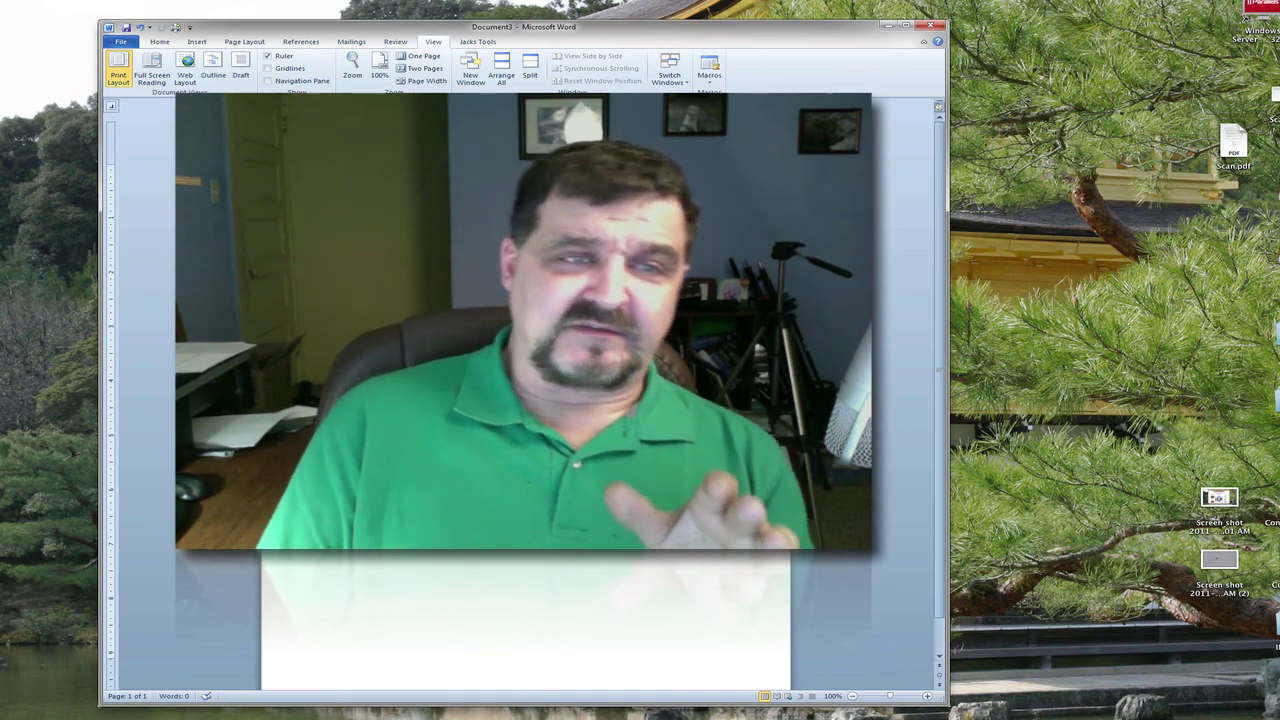
Uncheck Ruler on the View tab to hide both rulers.
click(267, 56)
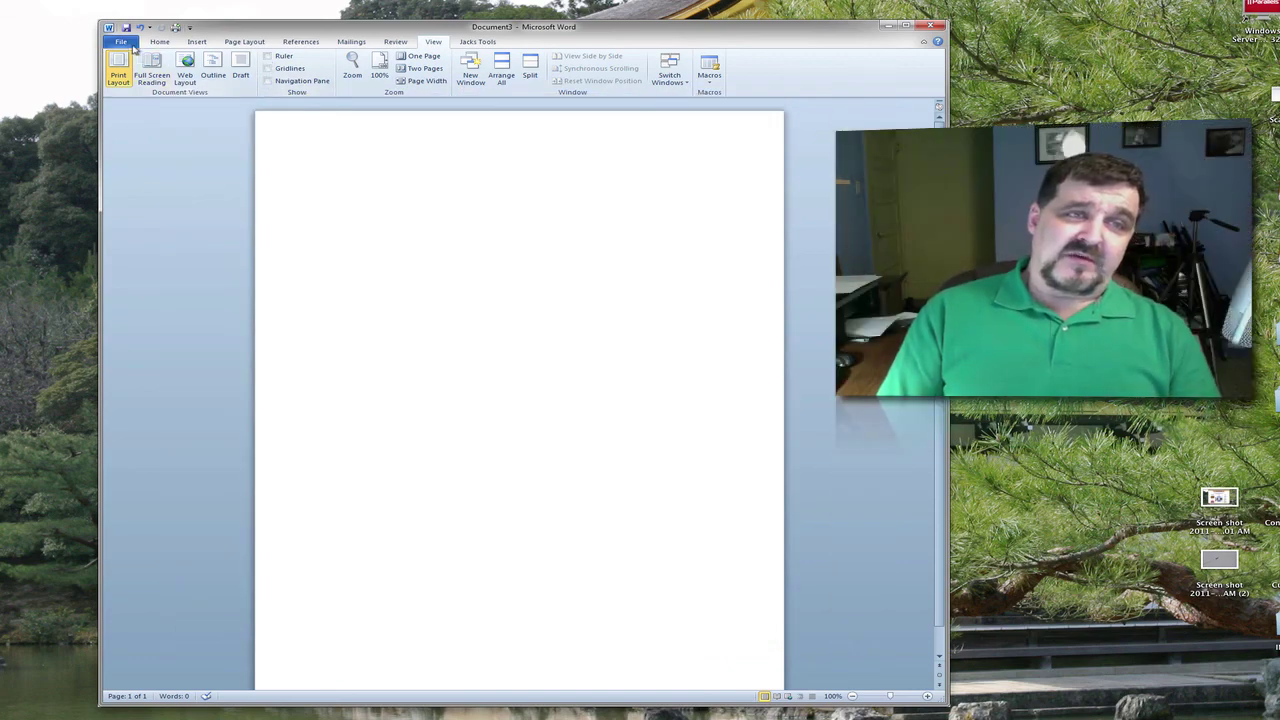
Open Word Options from the File view and show the Save category.
click(129, 46)
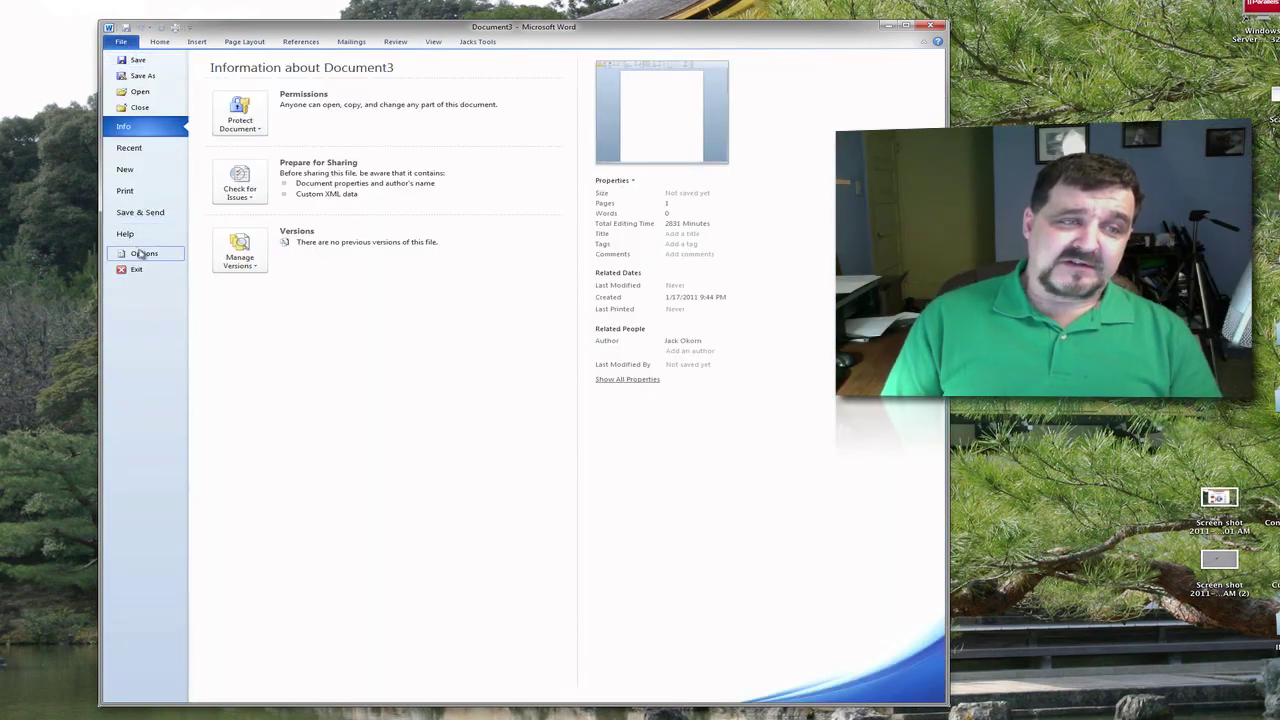
click(142, 254)
drag(470, 146, 460, 154)
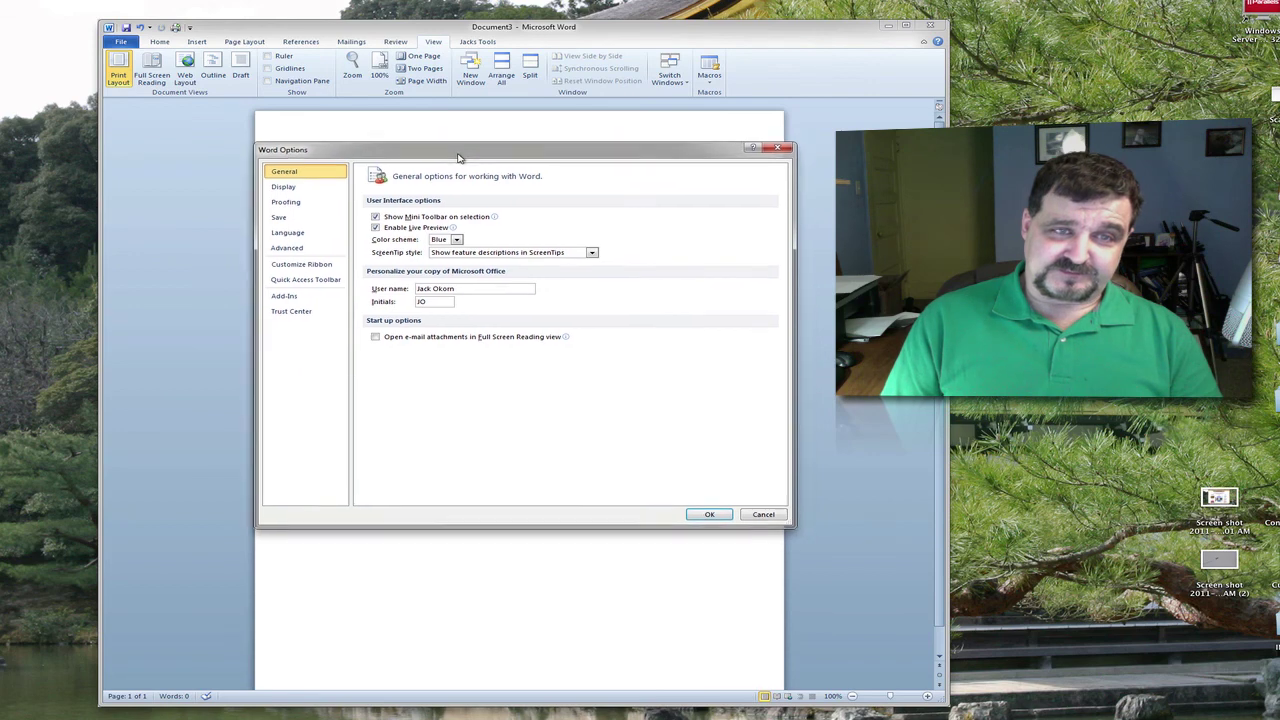
click(280, 219)
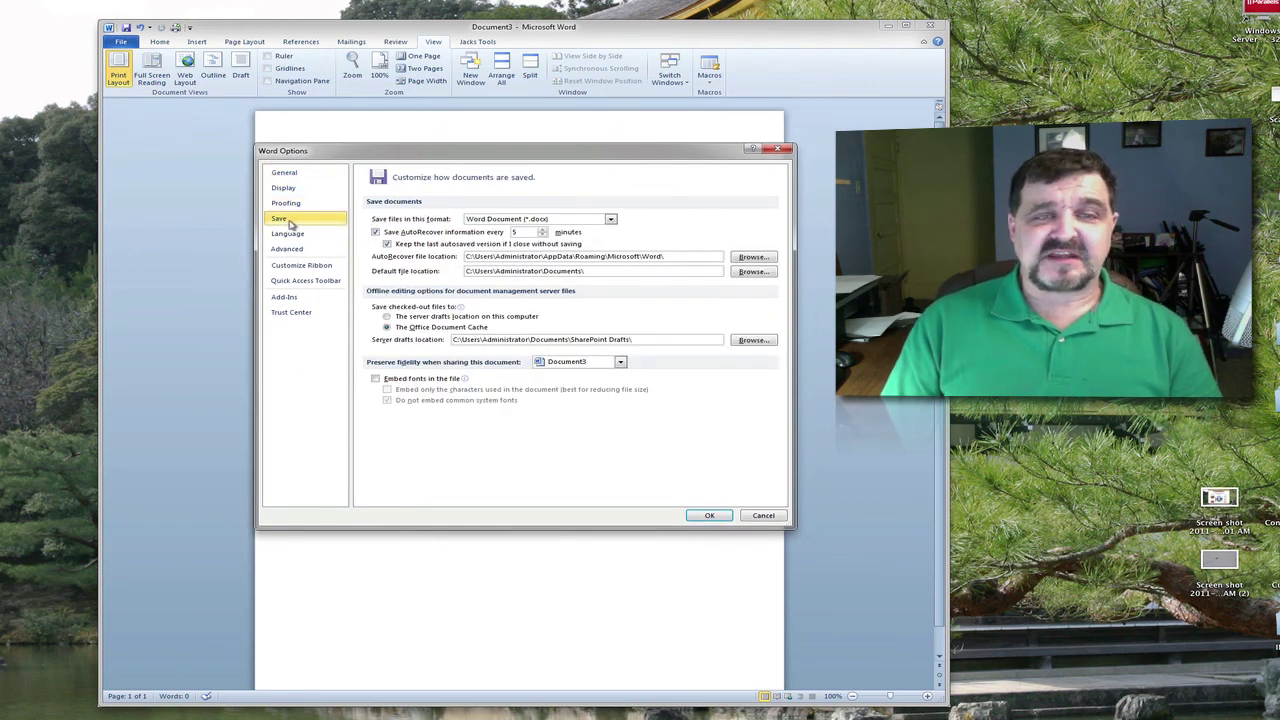
drag(437, 160, 422, 148)
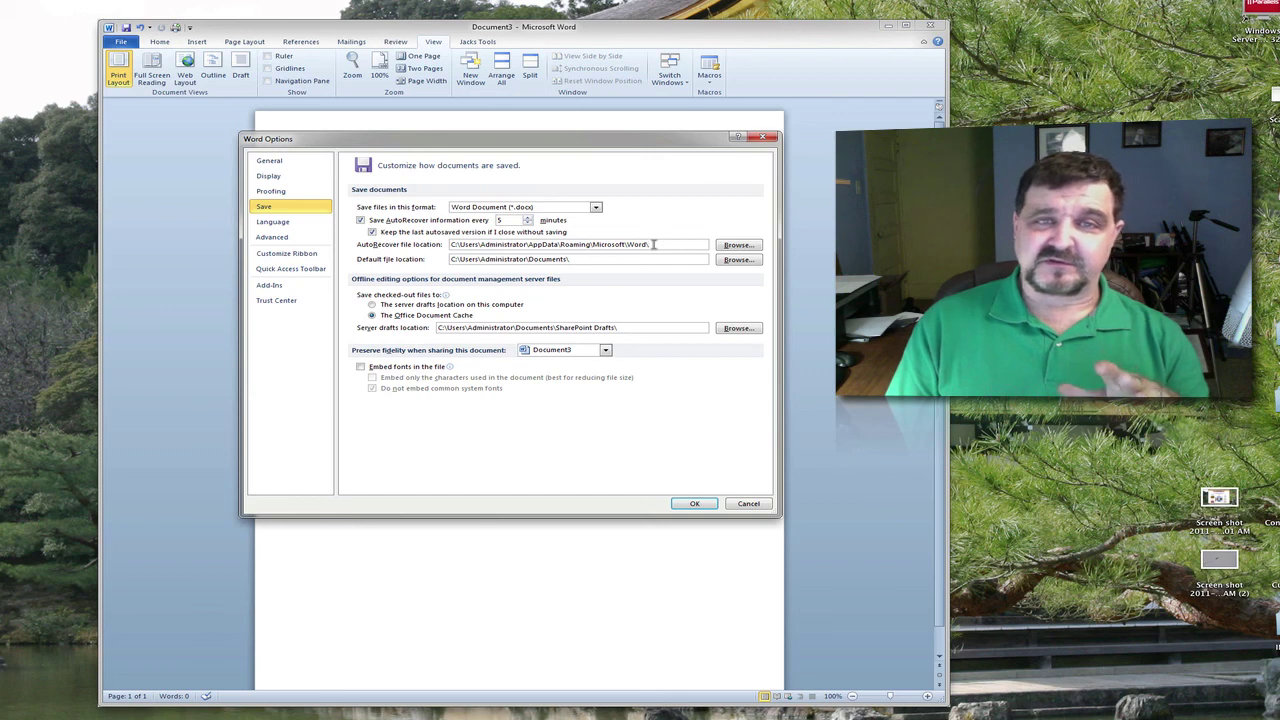
Highlight and inspect the AutoRecover and default file location paths without editing them.
drag(654, 244, 528, 245)
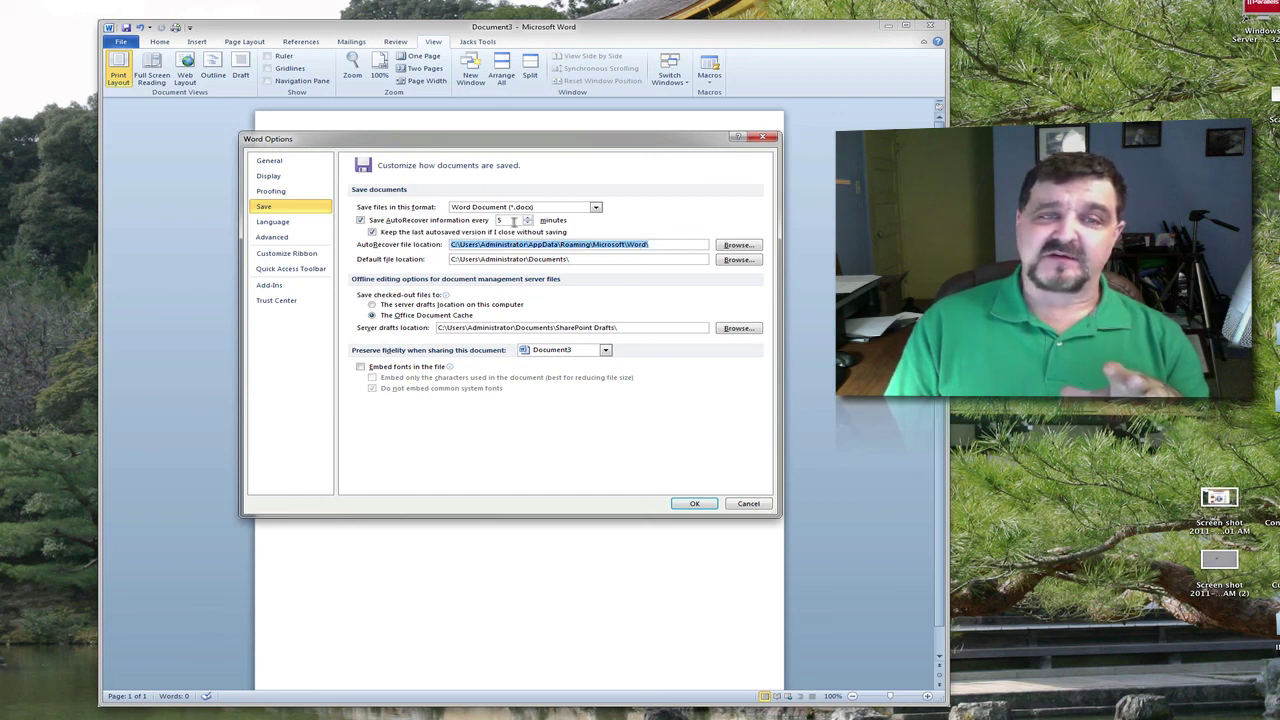
click(505, 220)
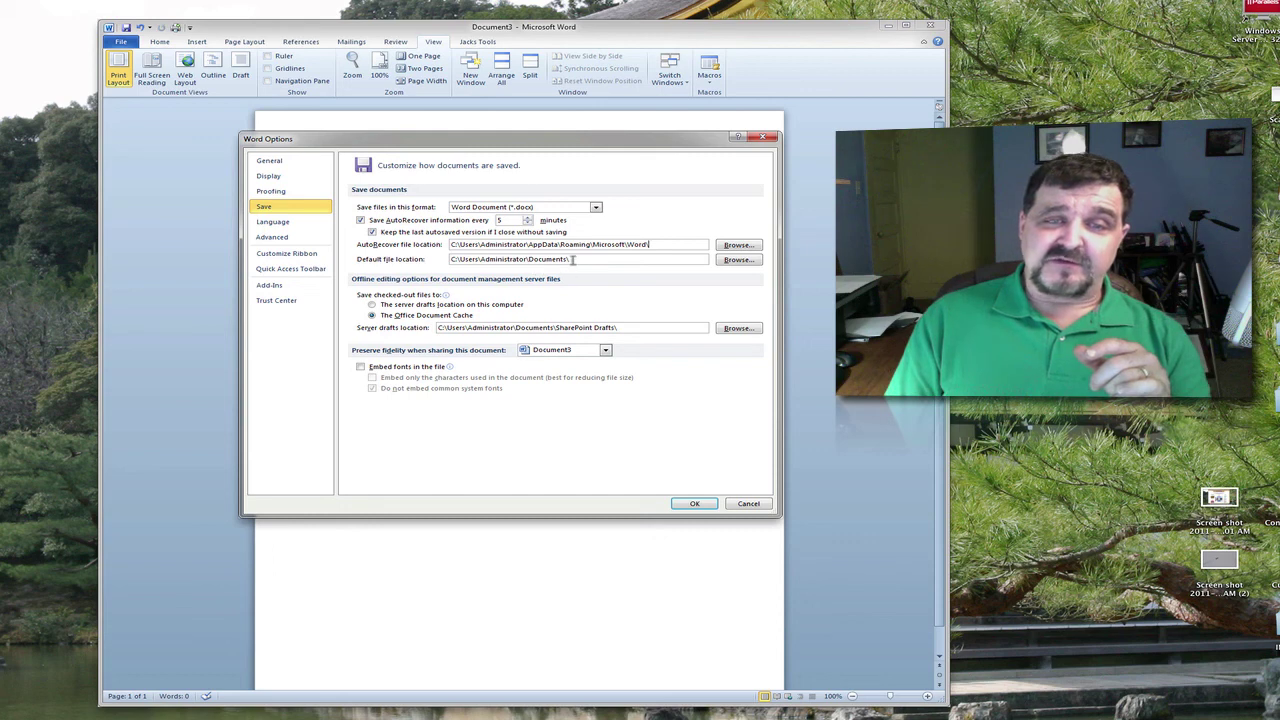
drag(571, 259, 428, 261)
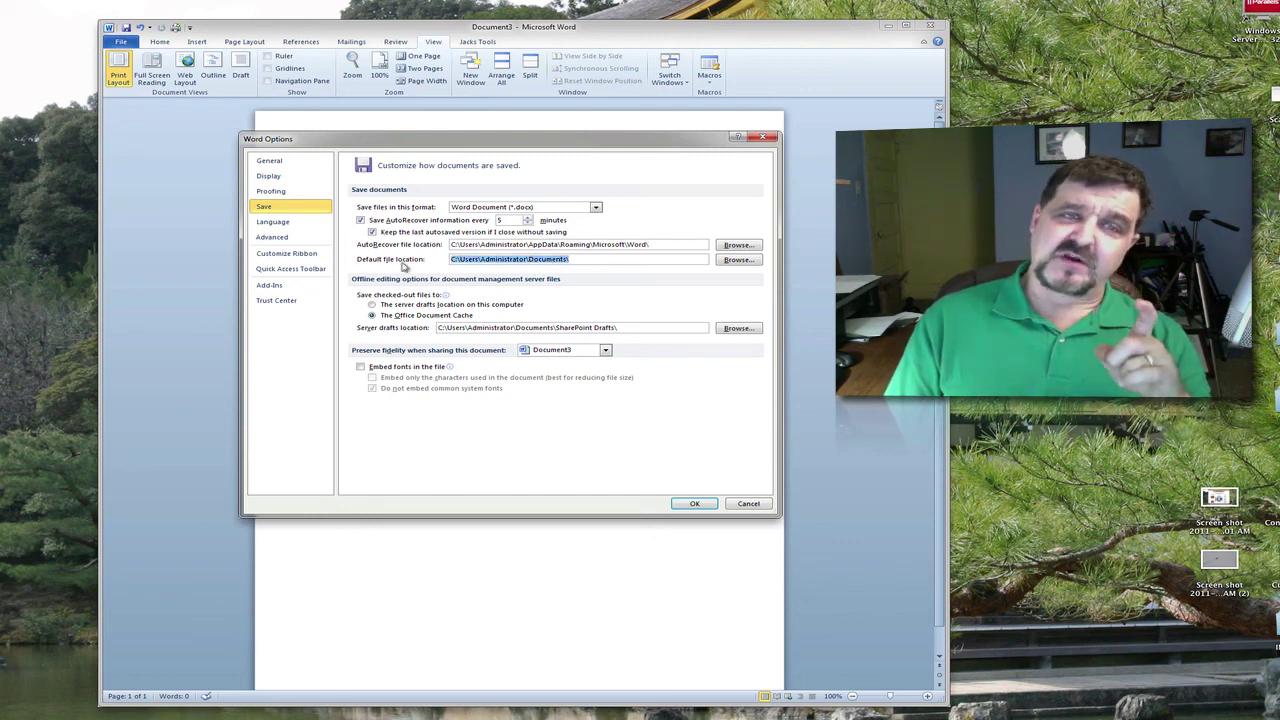
click(453, 261)
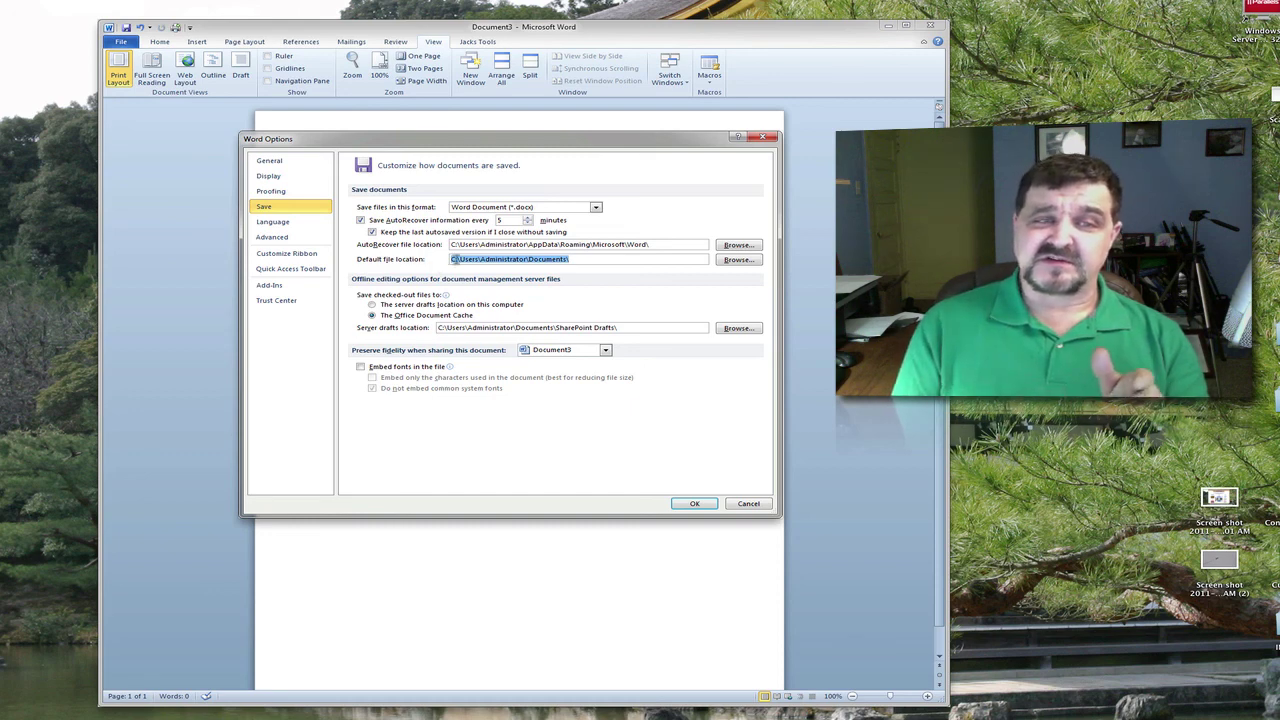
click(453, 260)
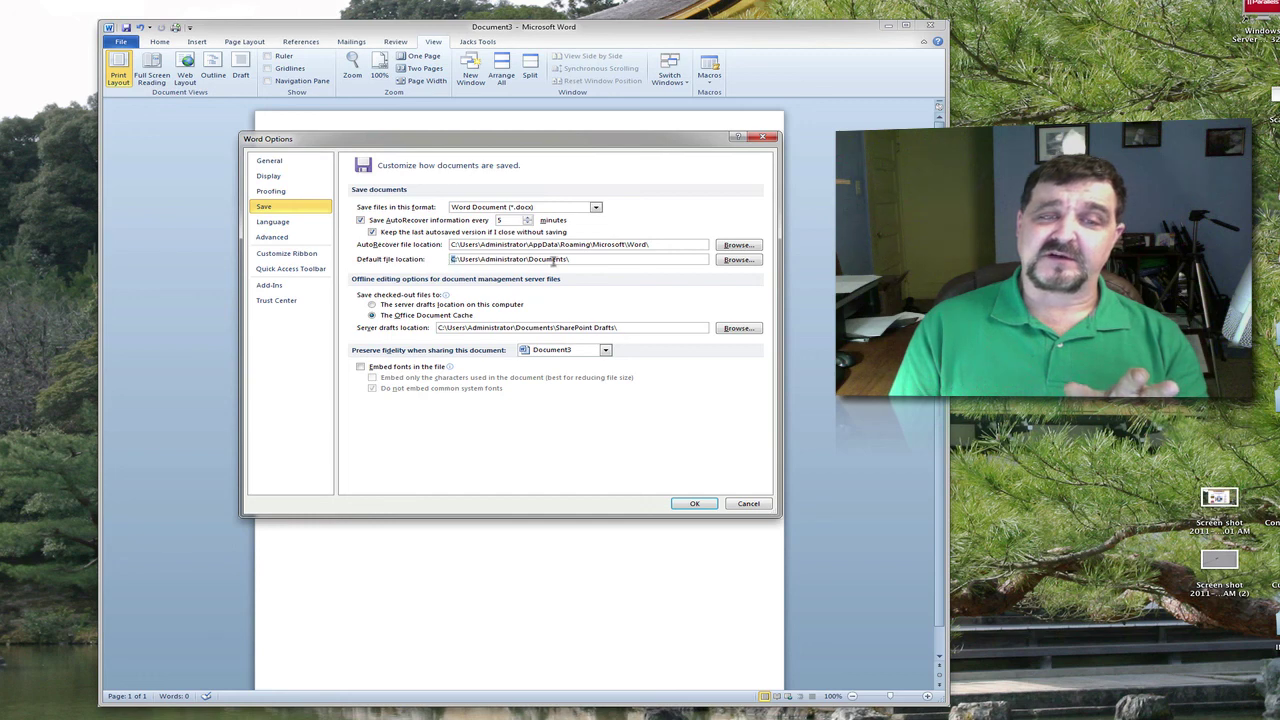
drag(574, 260, 430, 265)
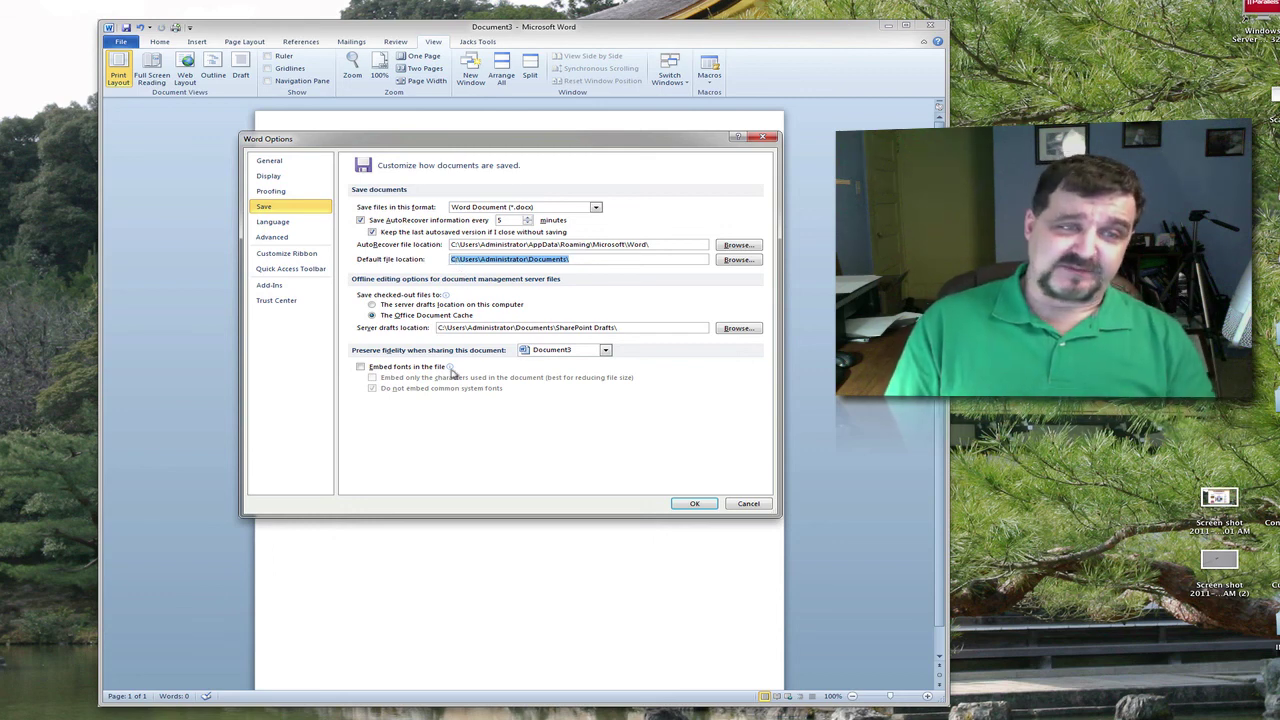
Cancel the Word Options dialog, leaving the save settings unchanged.
click(748, 504)
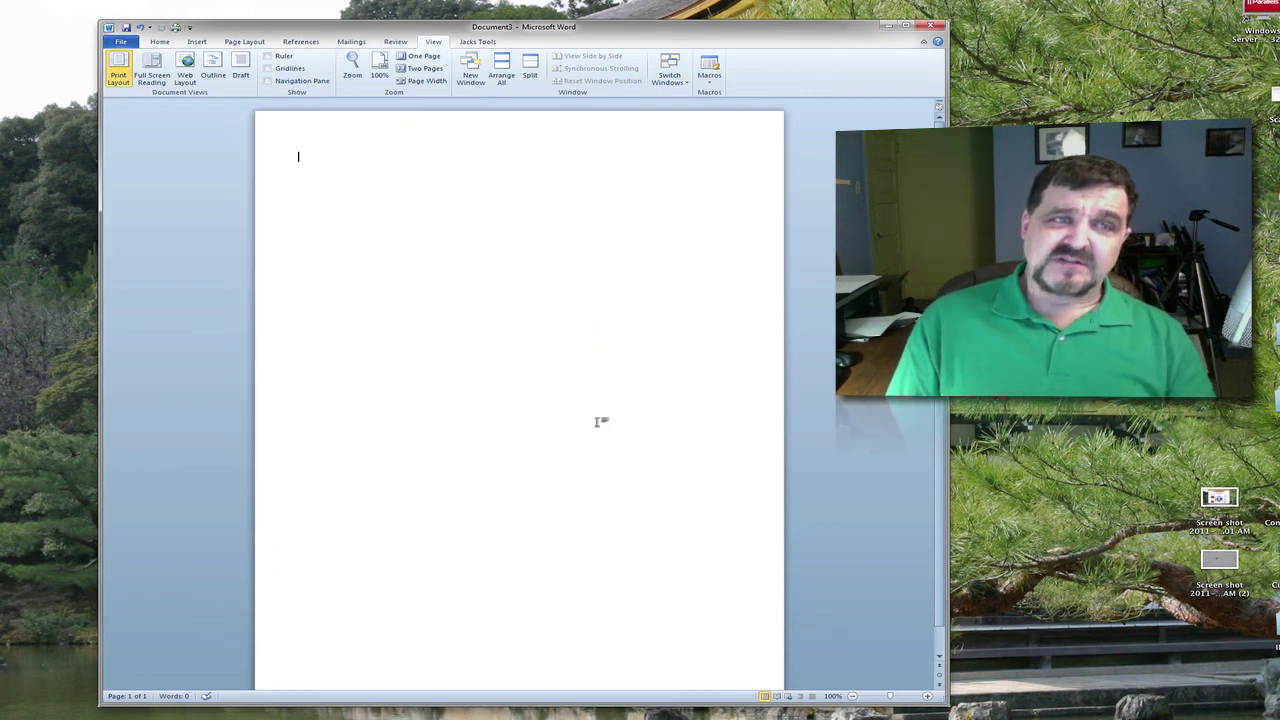